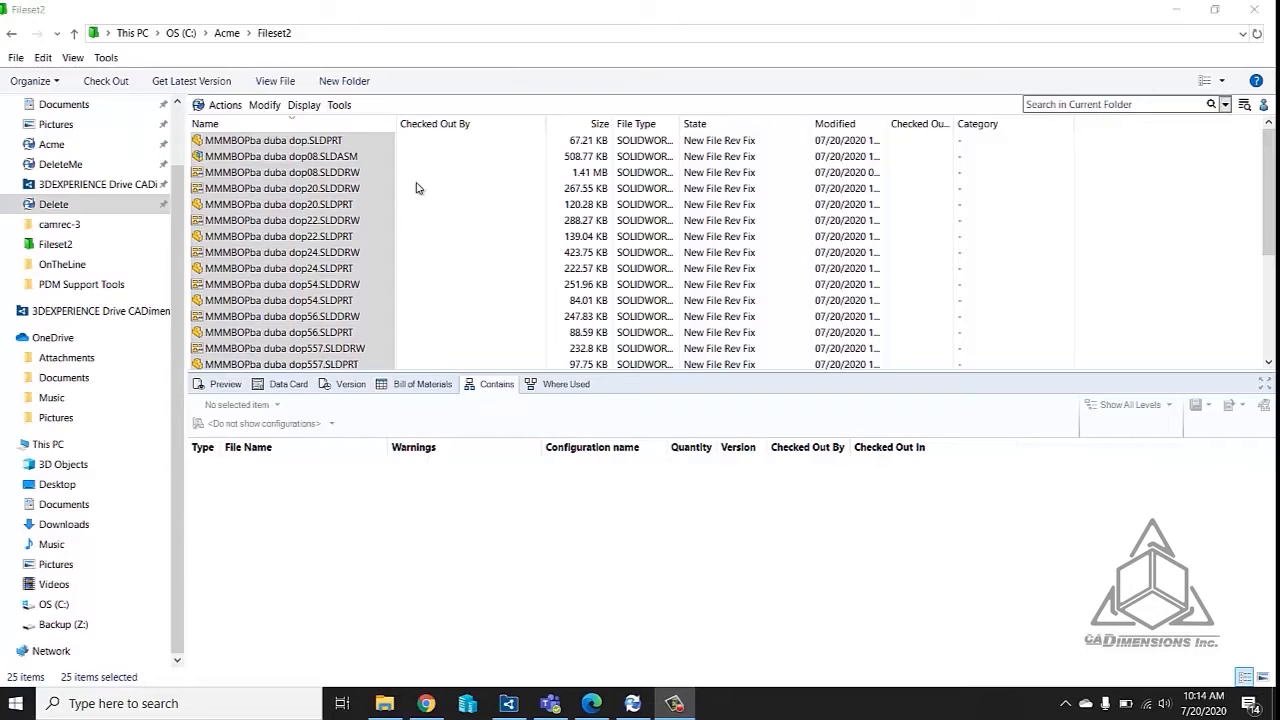
Step: Start the Transition to Editing state change for the assembly MMMBOPba duba dop08.SLDASM
left_click(330, 157)
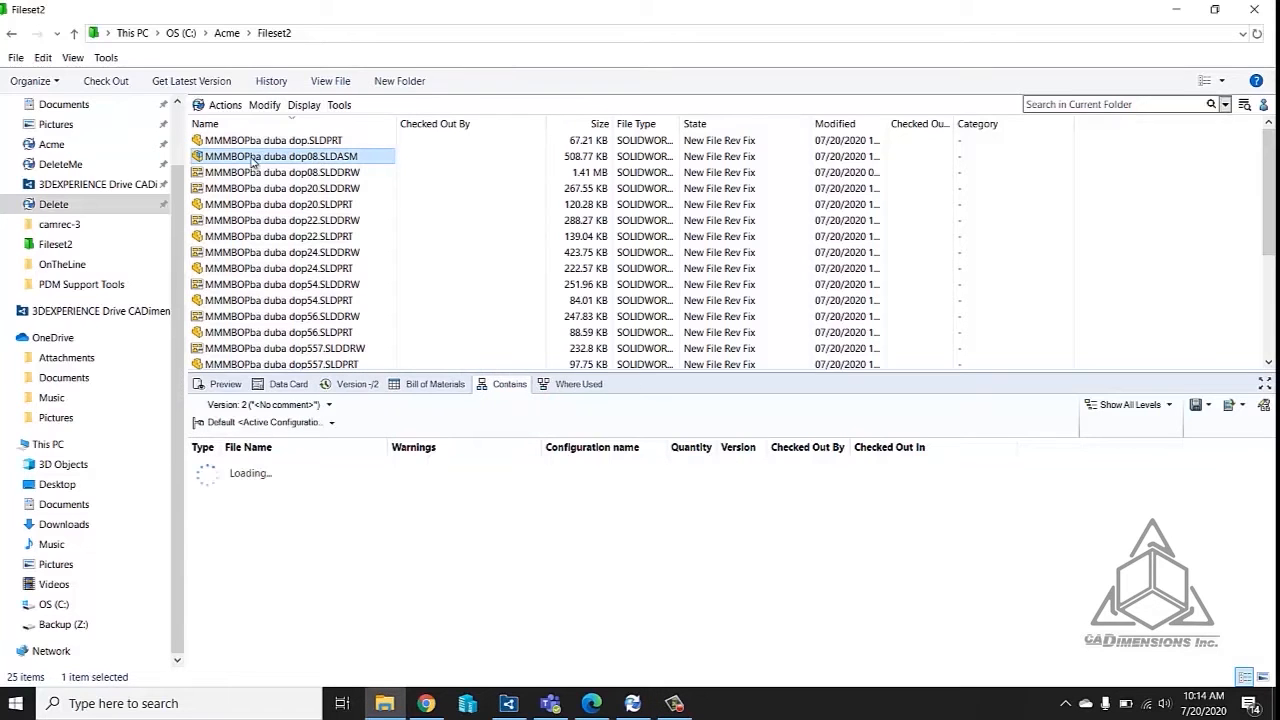
right_click(330, 160)
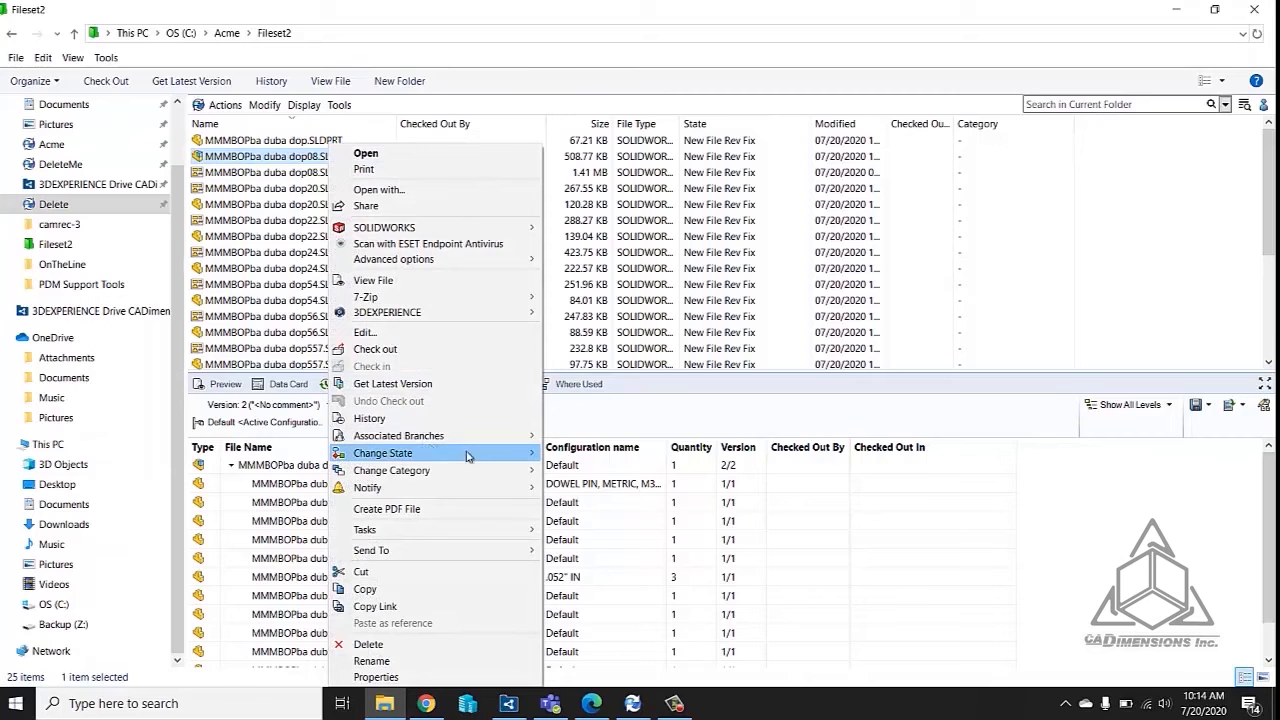
mouse_move(472, 458)
left_click(594, 452)
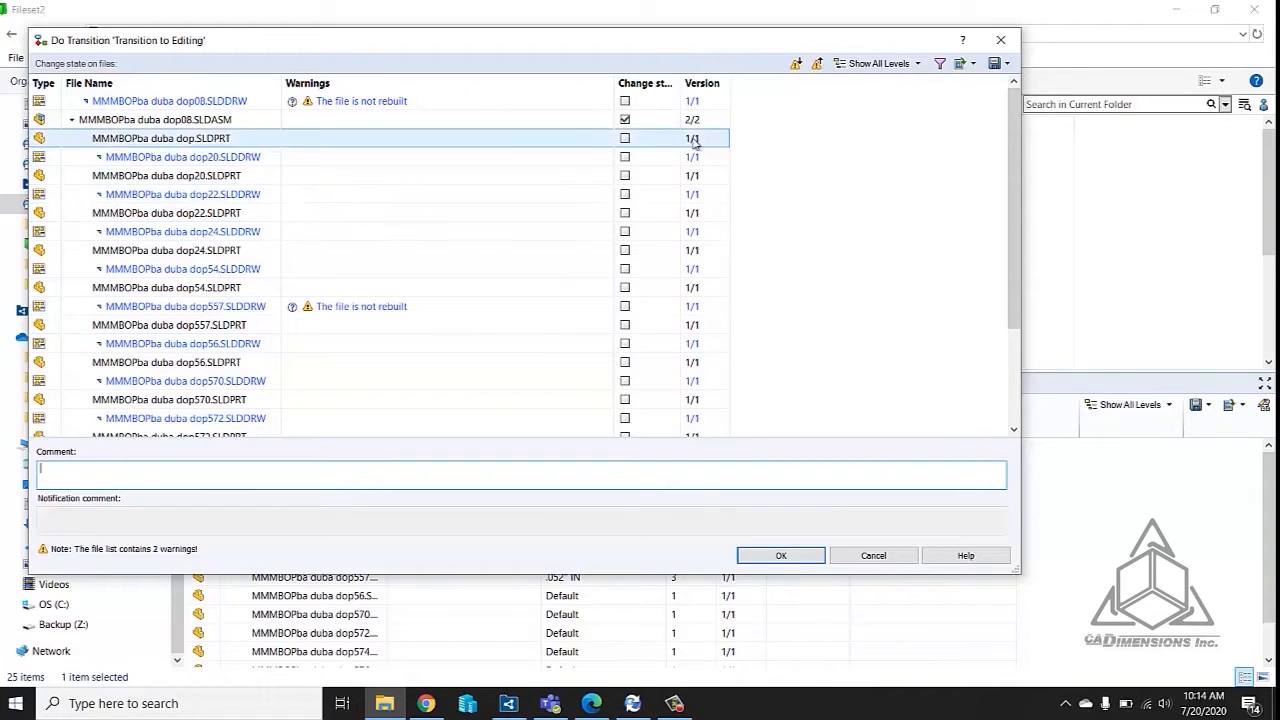
Step: Mark a few references individually, then all listed files together for the state change, and cancel the transition
left_click(625, 139)
left_click(625, 157)
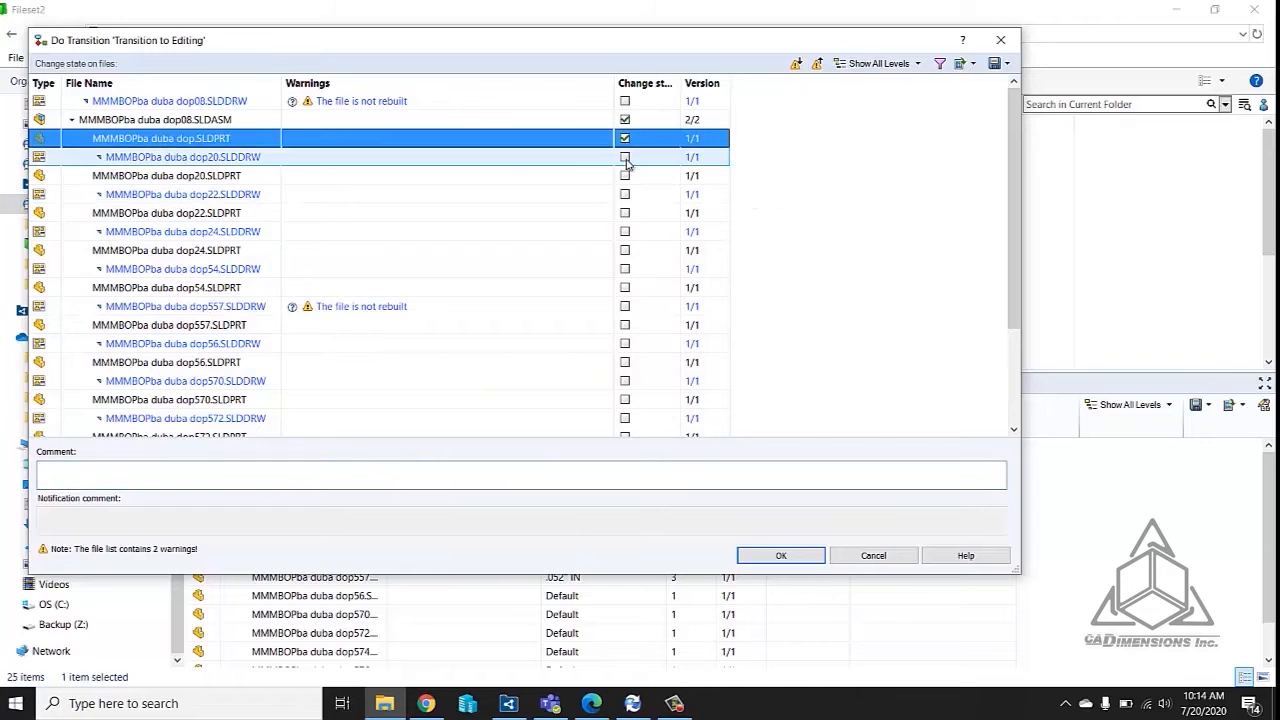
left_click(625, 176)
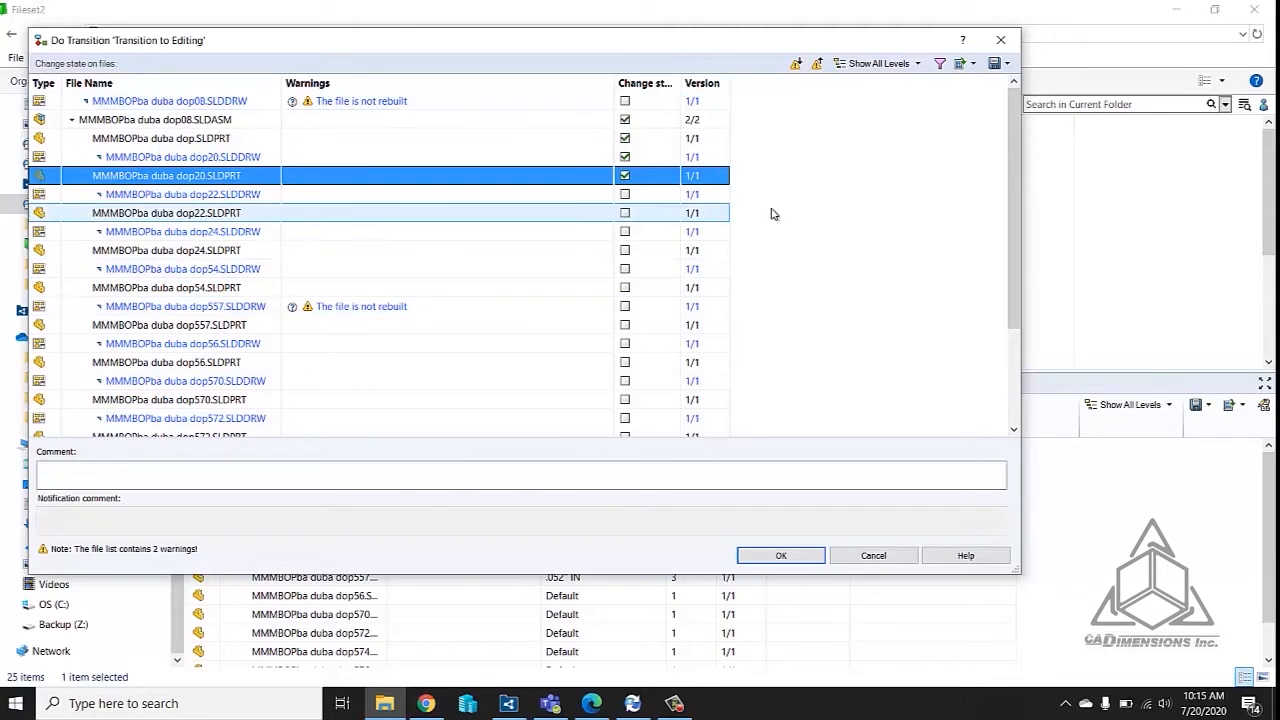
key("ctrl+a")
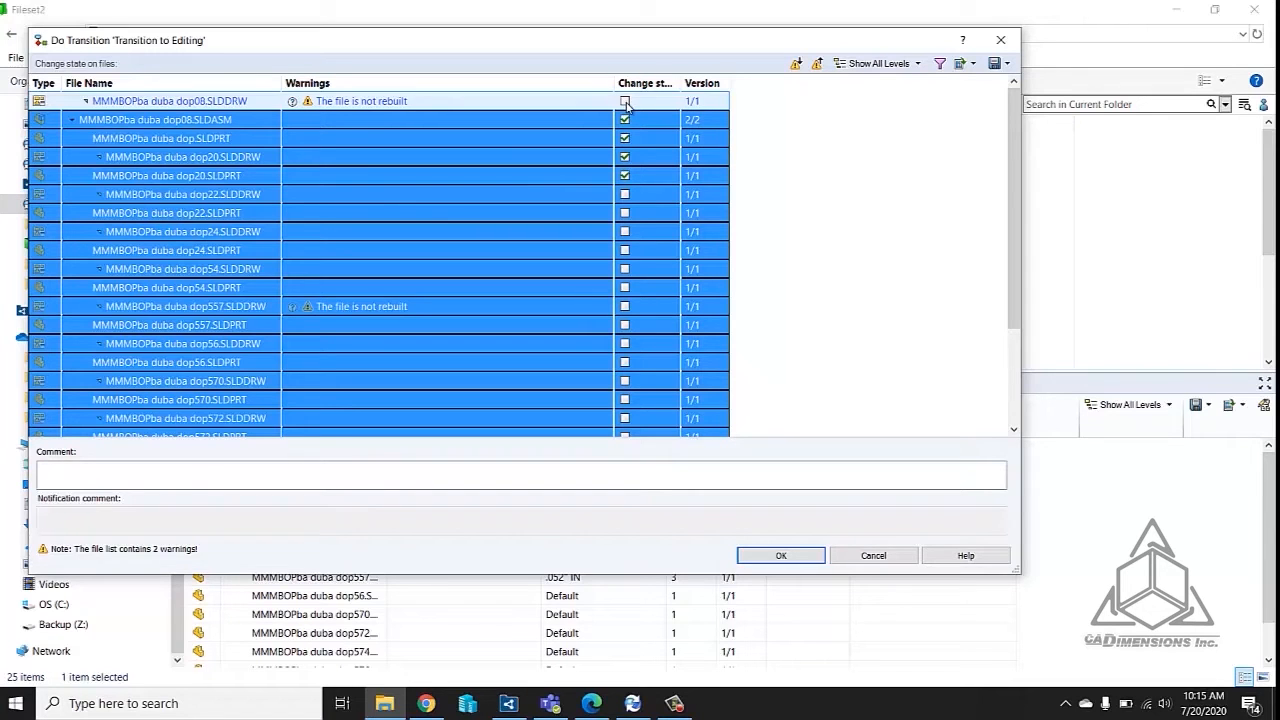
left_click(625, 102)
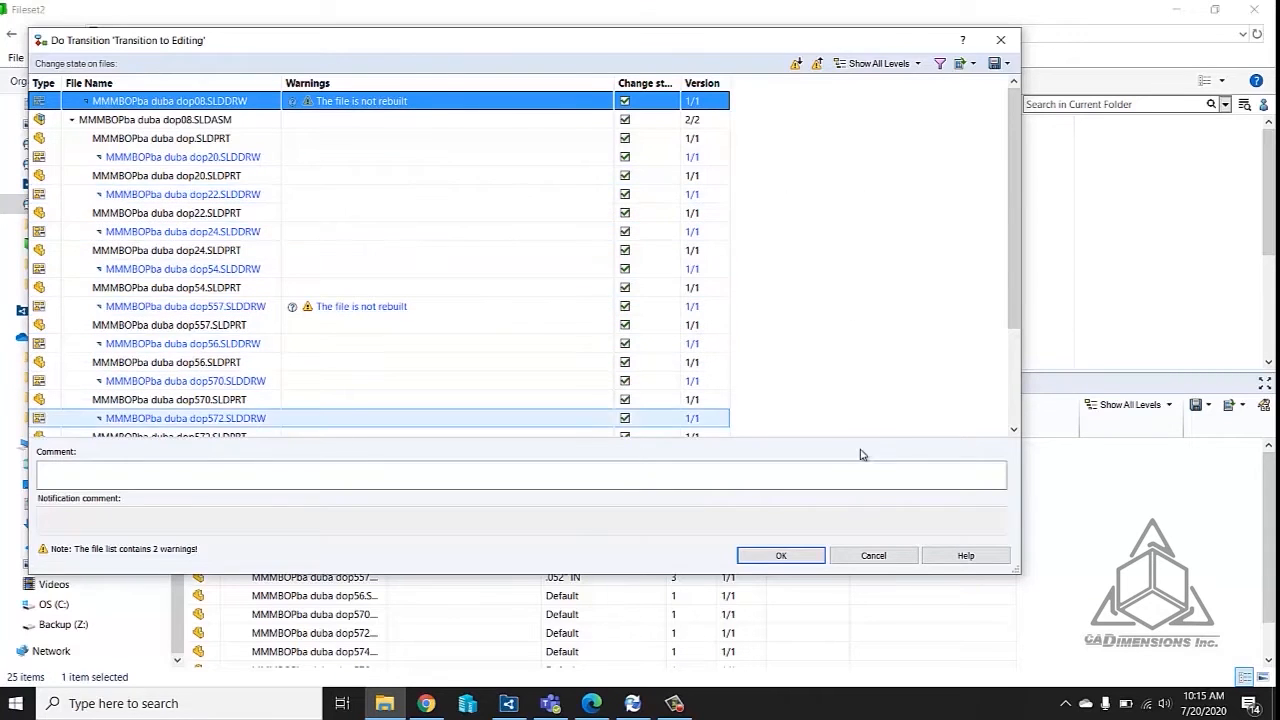
left_click(886, 556)
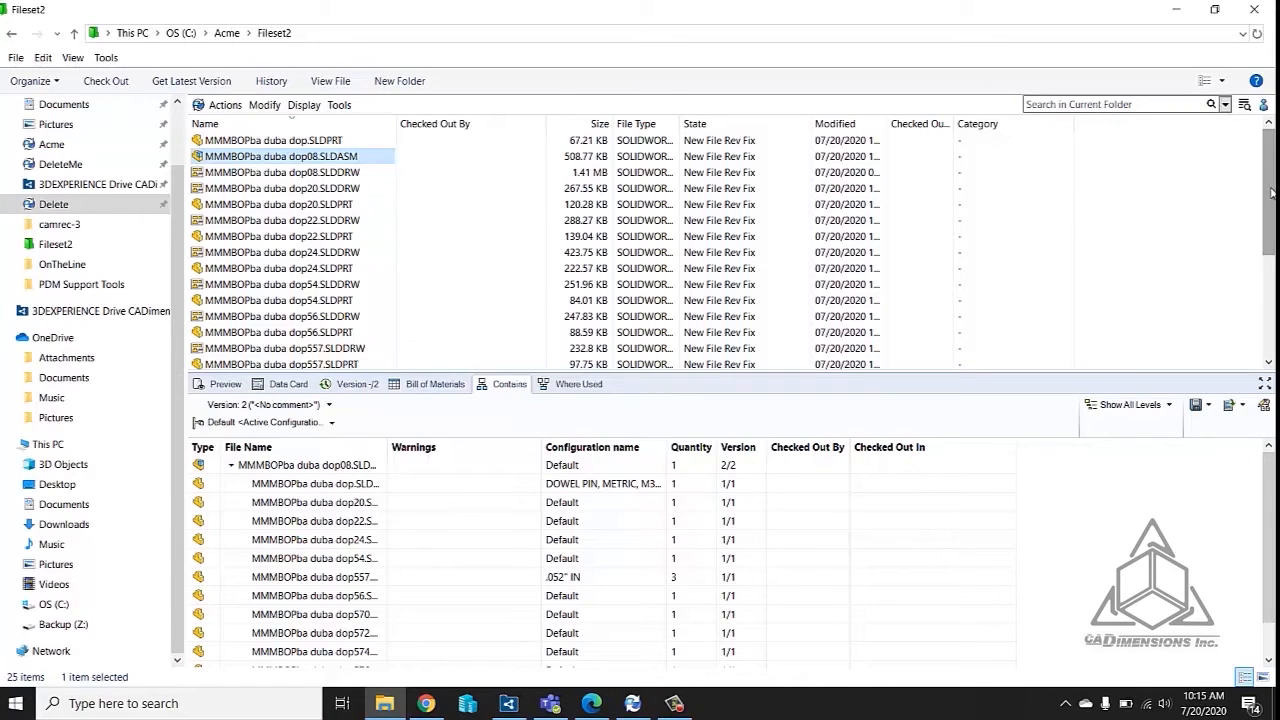
Step: Start Transition to Editing for all files in Fileset2, check which files are marked for the state change, and cancel
mouse_move(1273, 194)
left_mouse_down()
mouse_move(1273, 310)
mouse_move(1273, 205)
left_mouse_up()
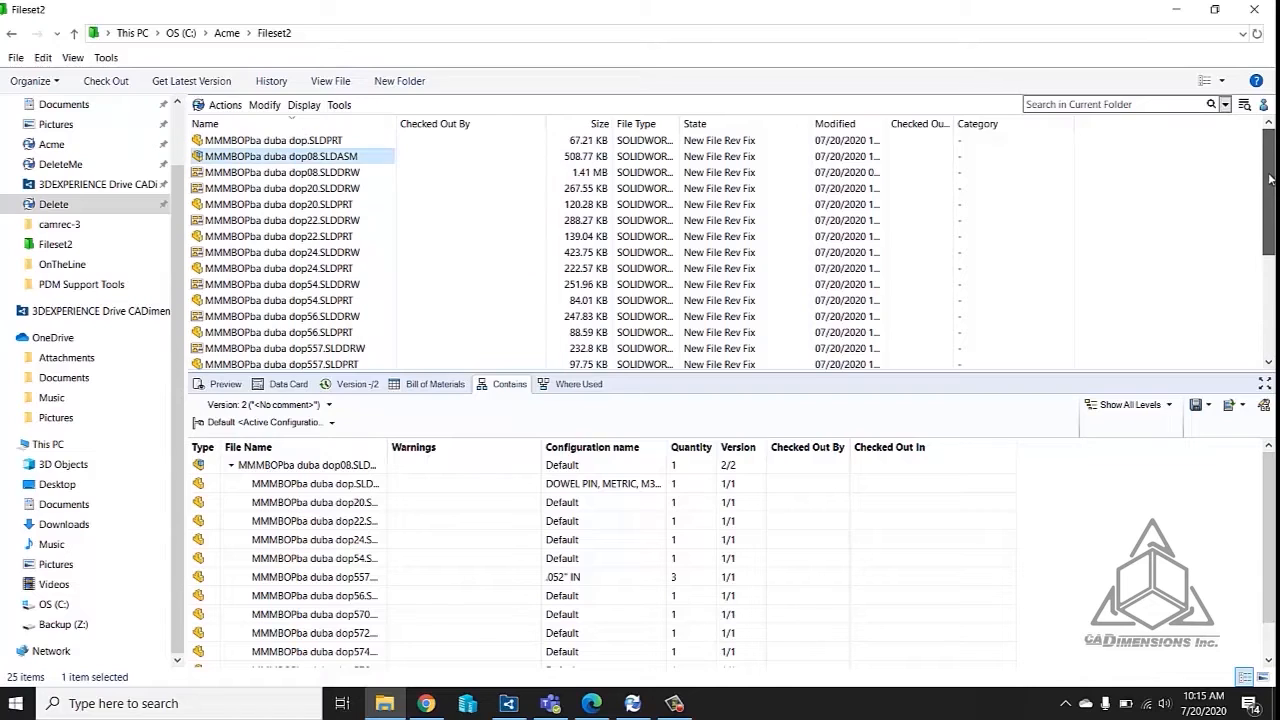
left_click(327, 163)
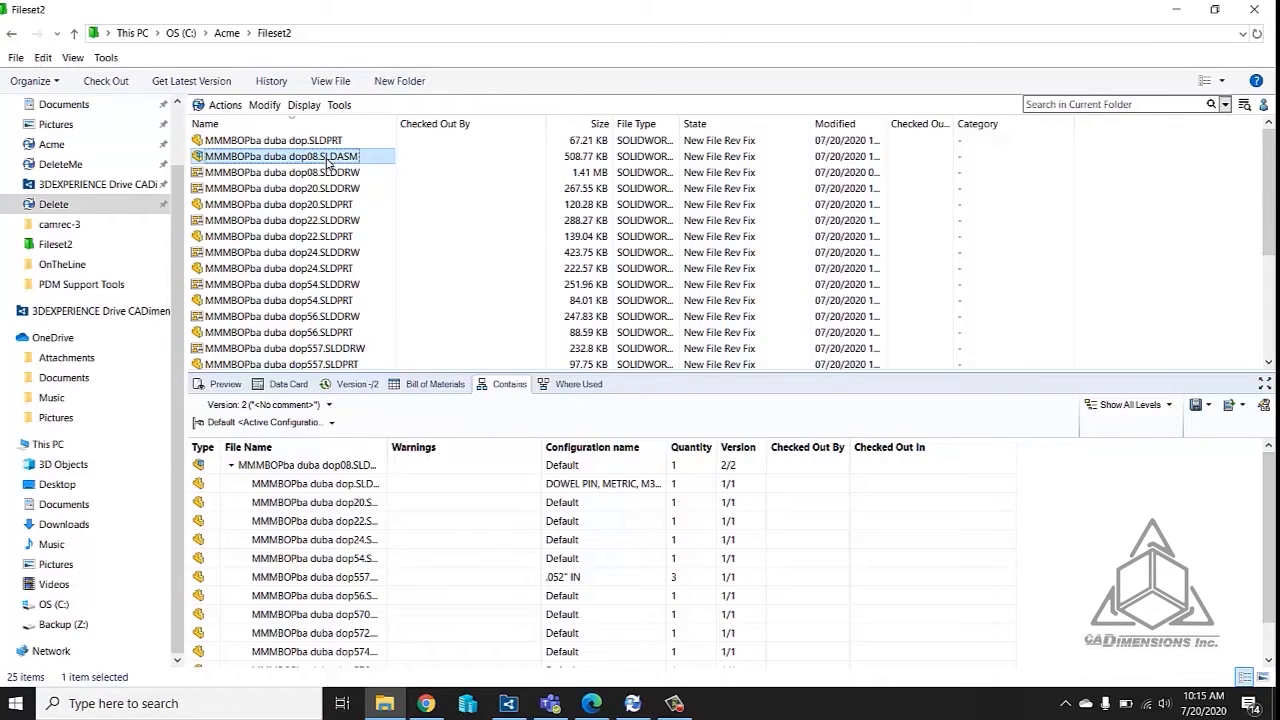
key("ctrl+a")
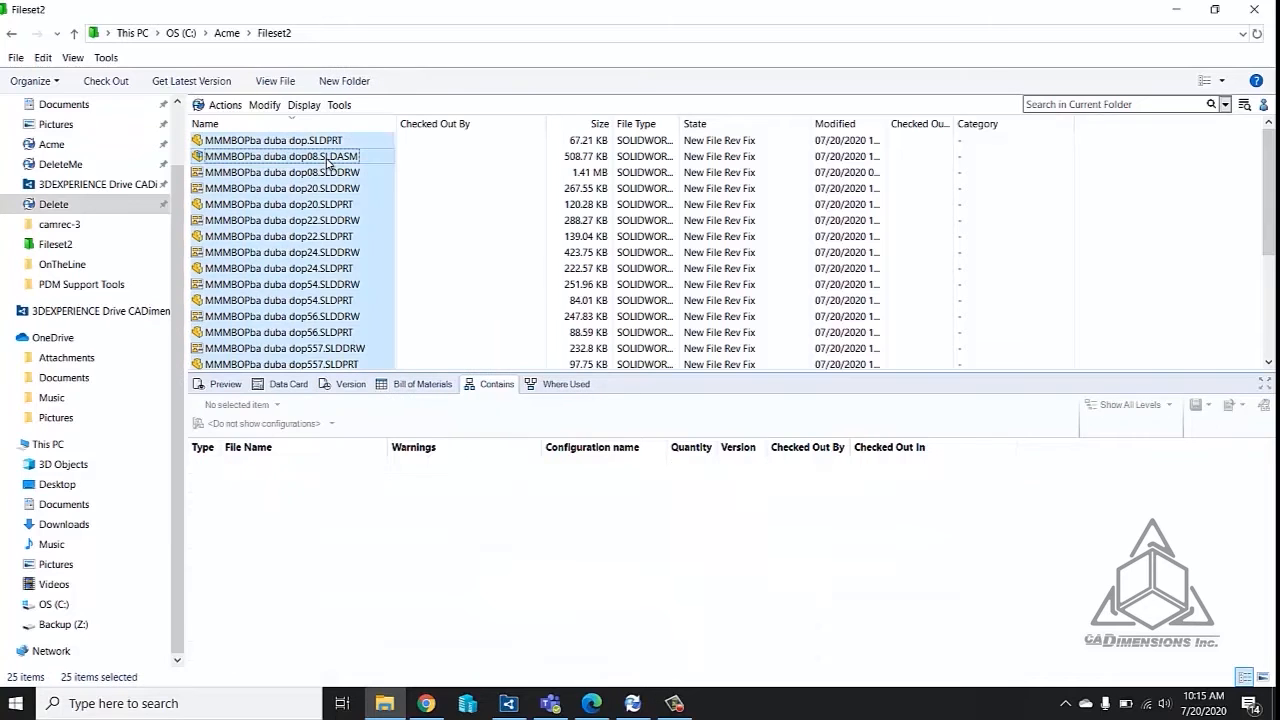
right_click(327, 163)
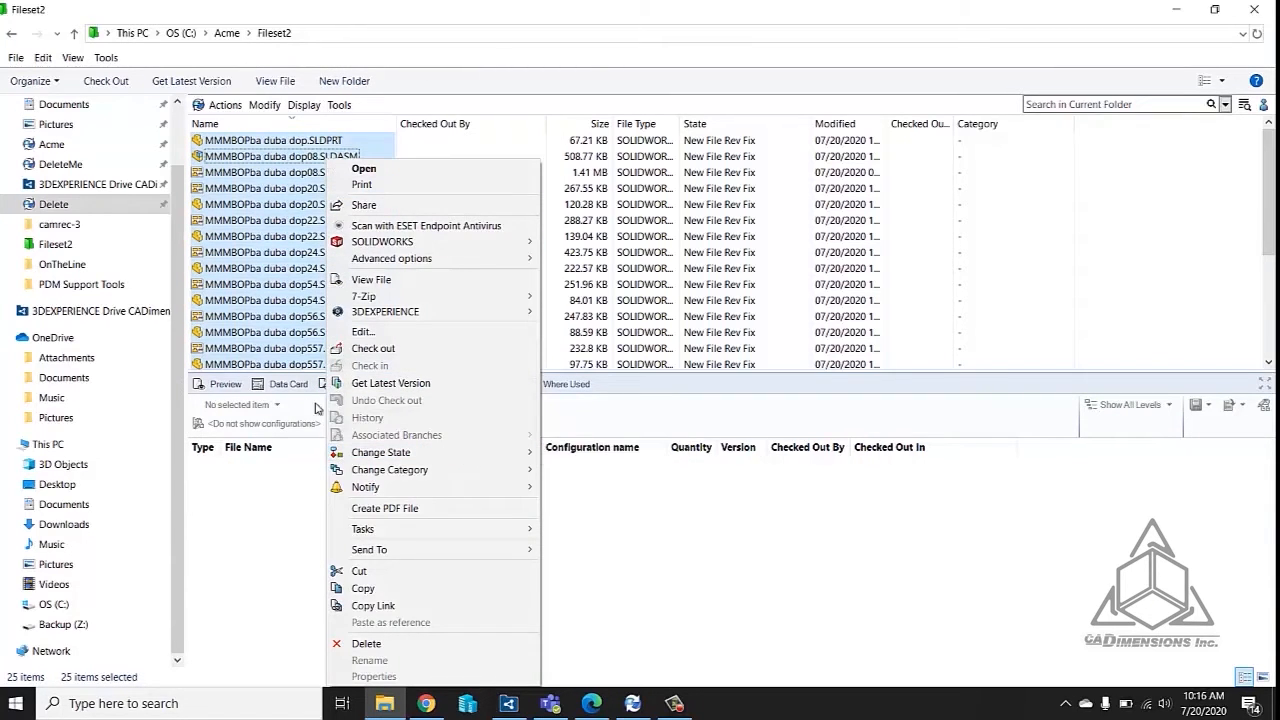
left_click(562, 449)
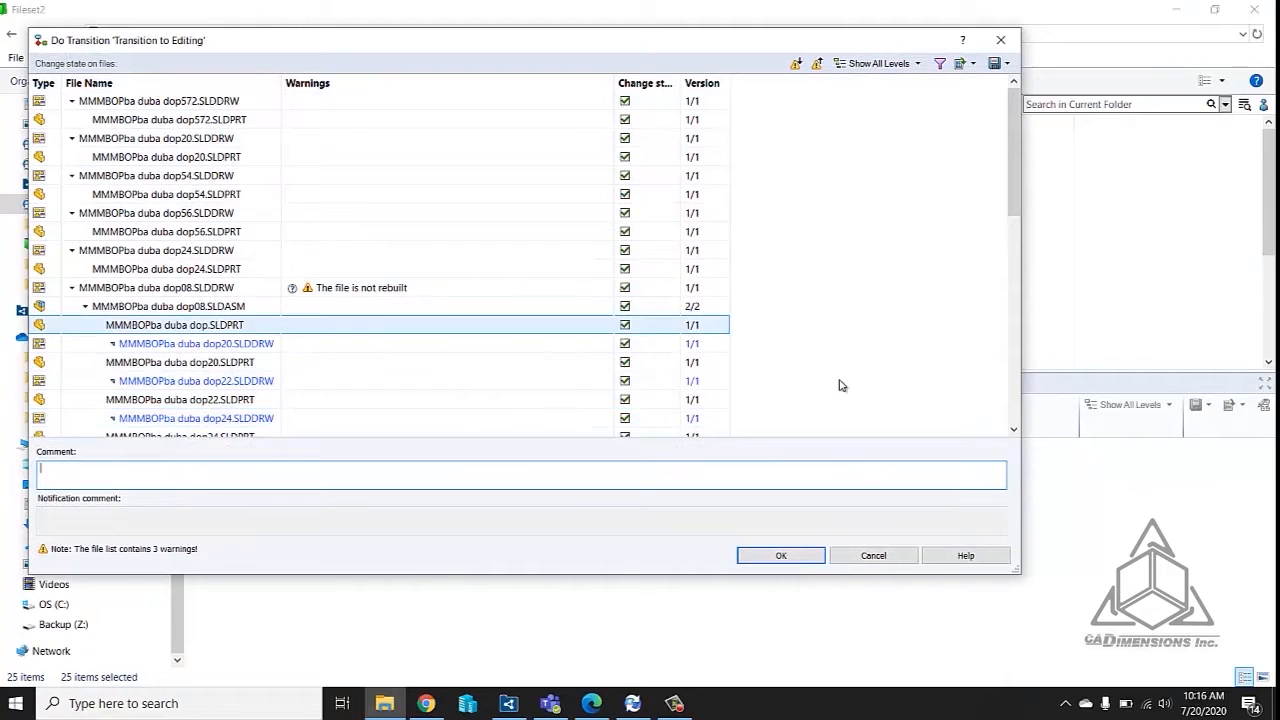
left_click(880, 557)
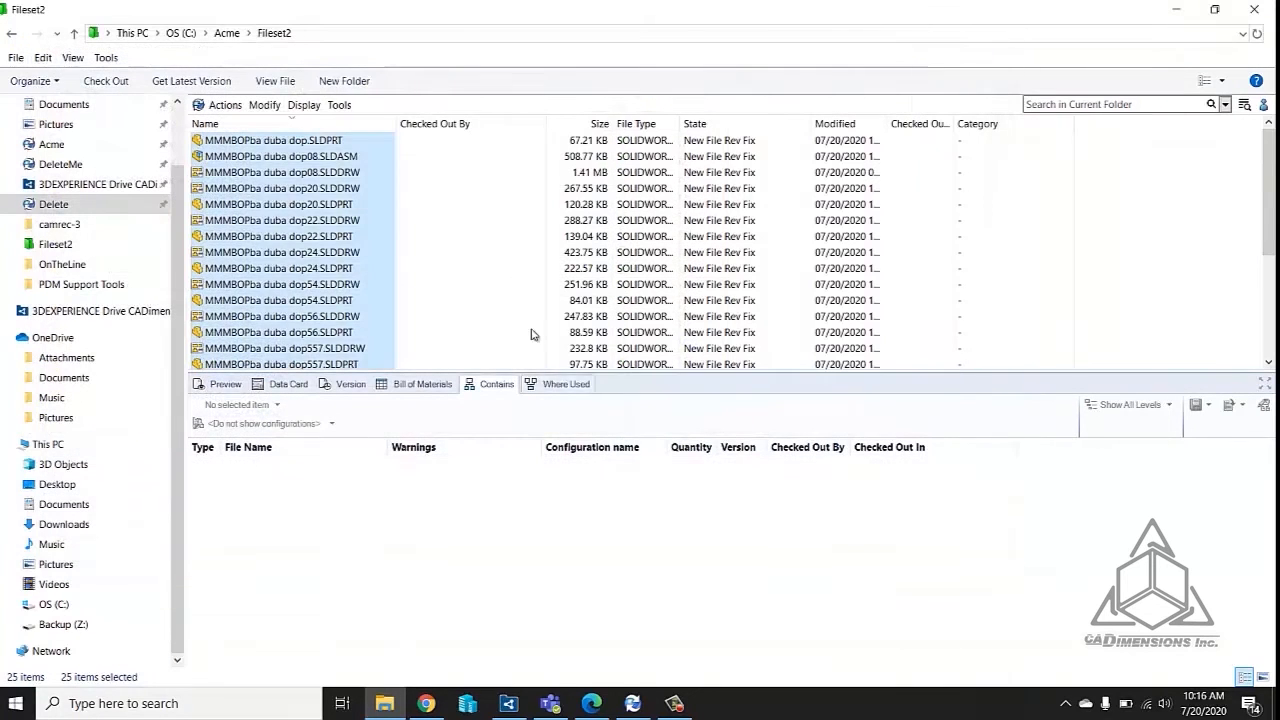
left_click(455, 204)
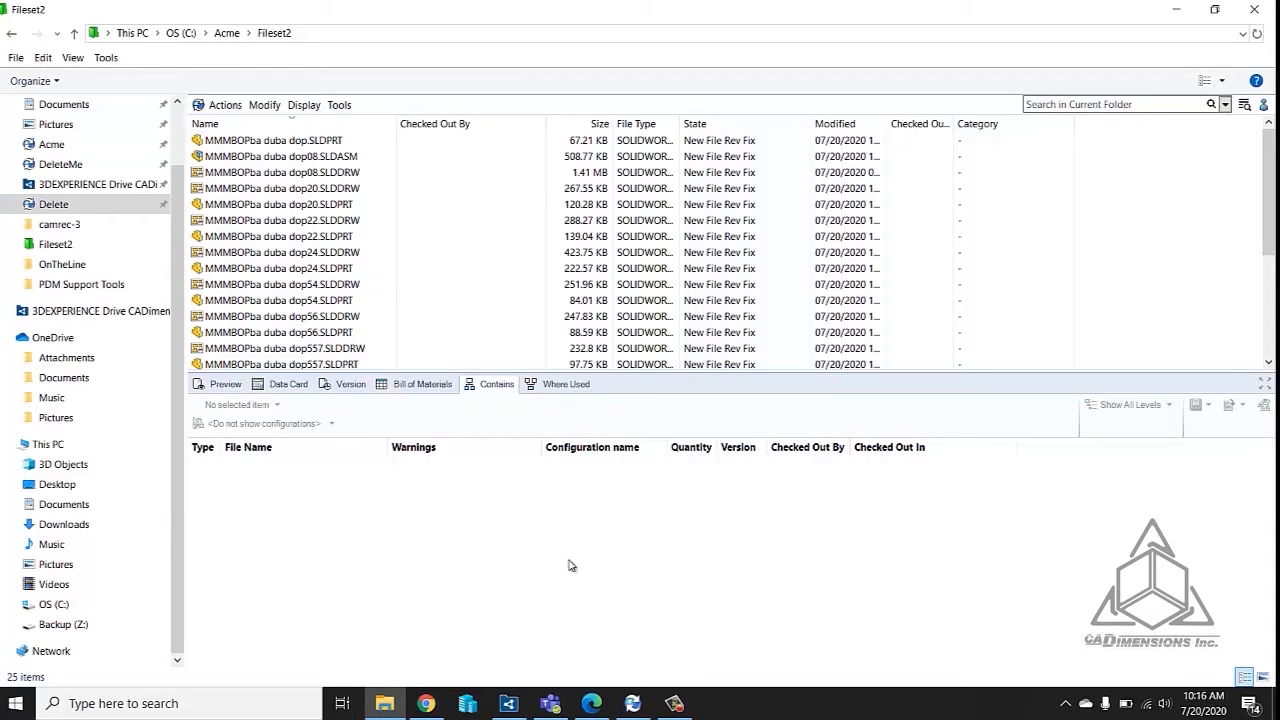
Step: In PDM Administration, enable selecting child references and drawing-node references during state change in the Acme vault Admin user's Reference Dialog settings
mouse_move(632, 703)
left_click(585, 680)
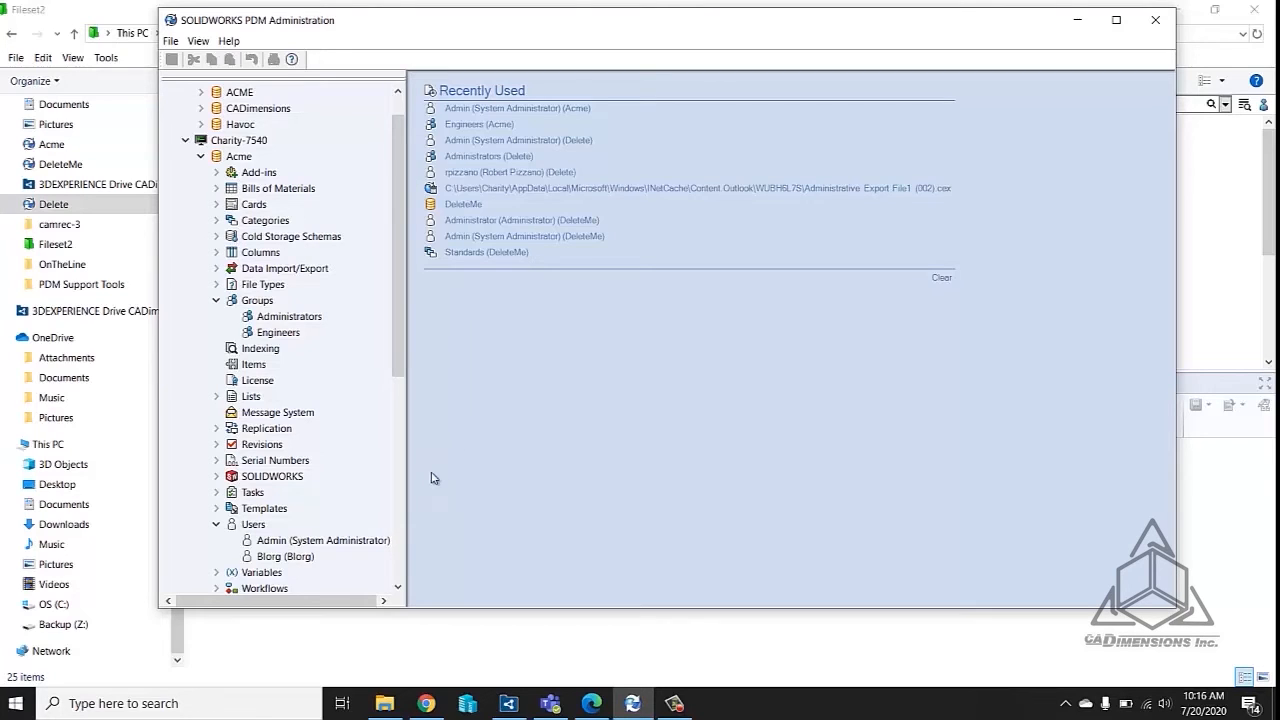
double_click(349, 543)
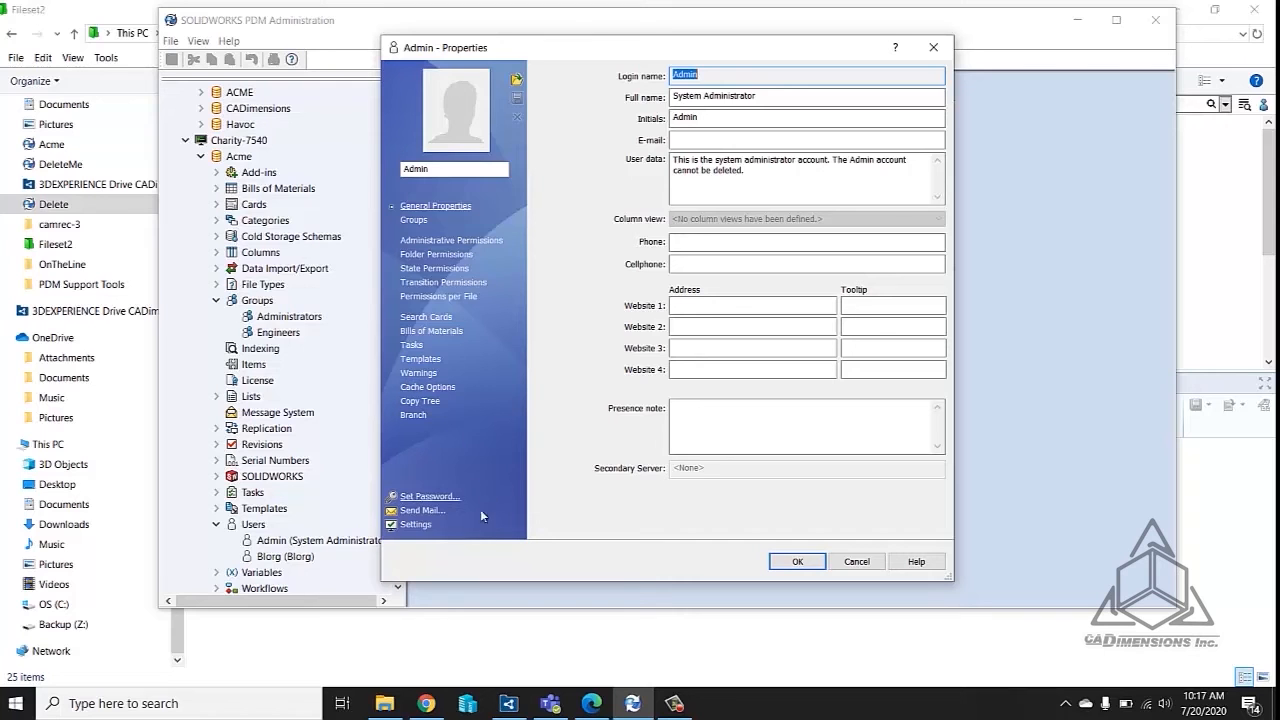
left_click(416, 525)
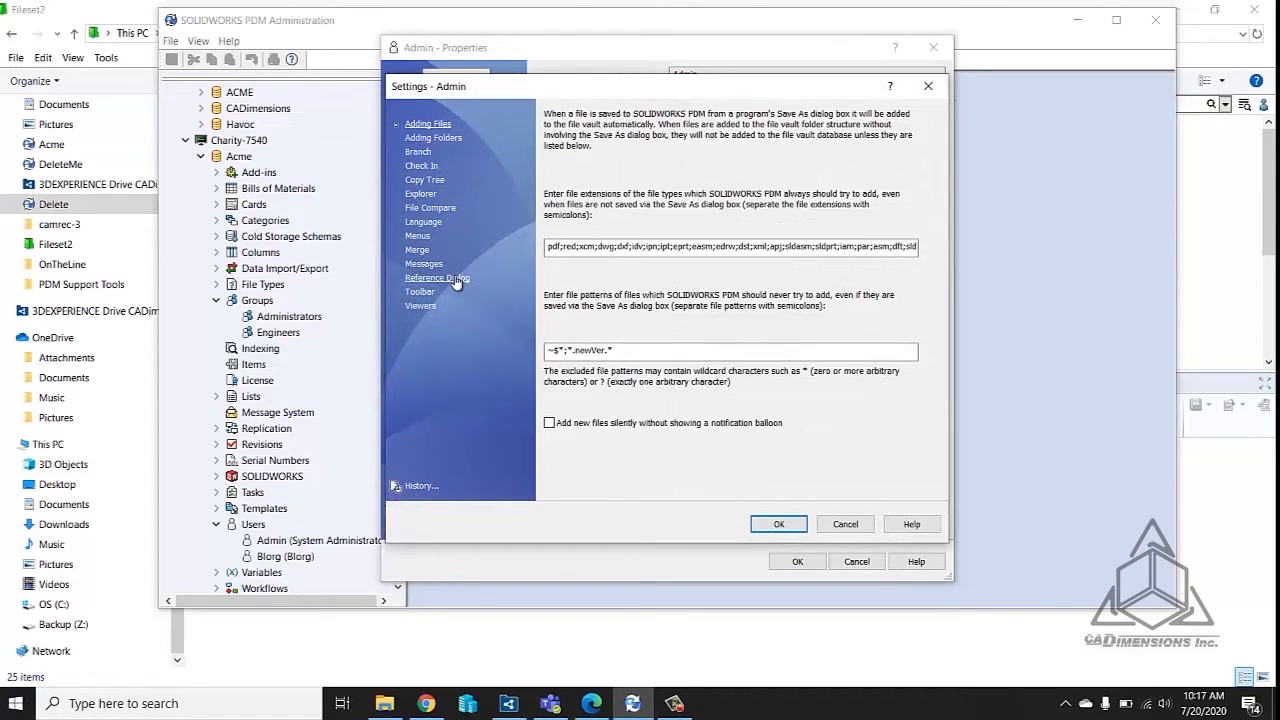
left_click(454, 280)
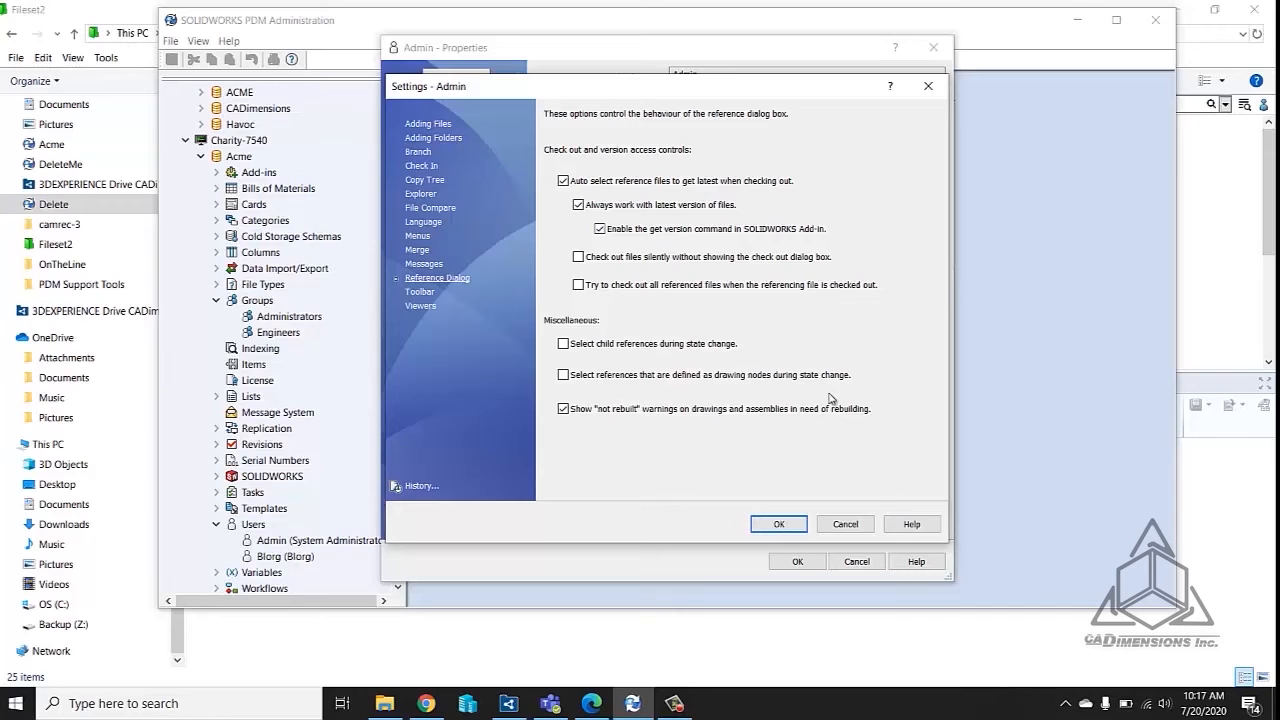
left_click(563, 345)
left_click(563, 375)
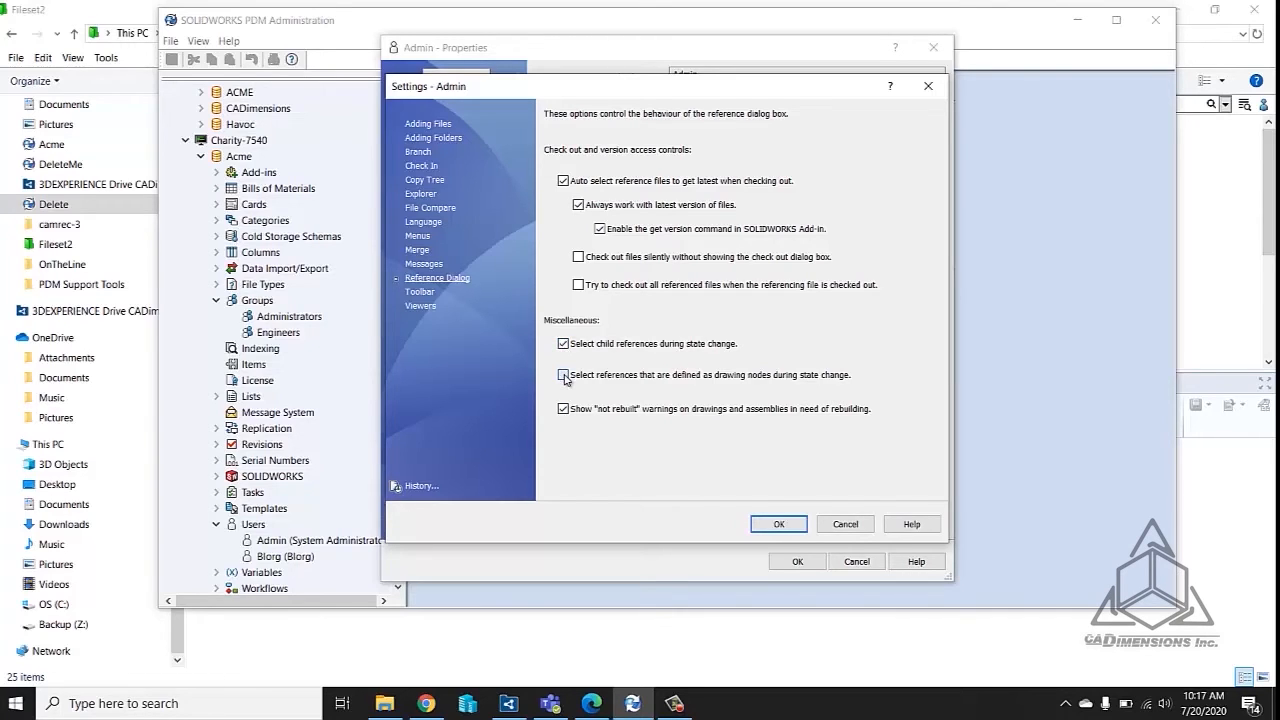
left_click(779, 524)
left_click(798, 561)
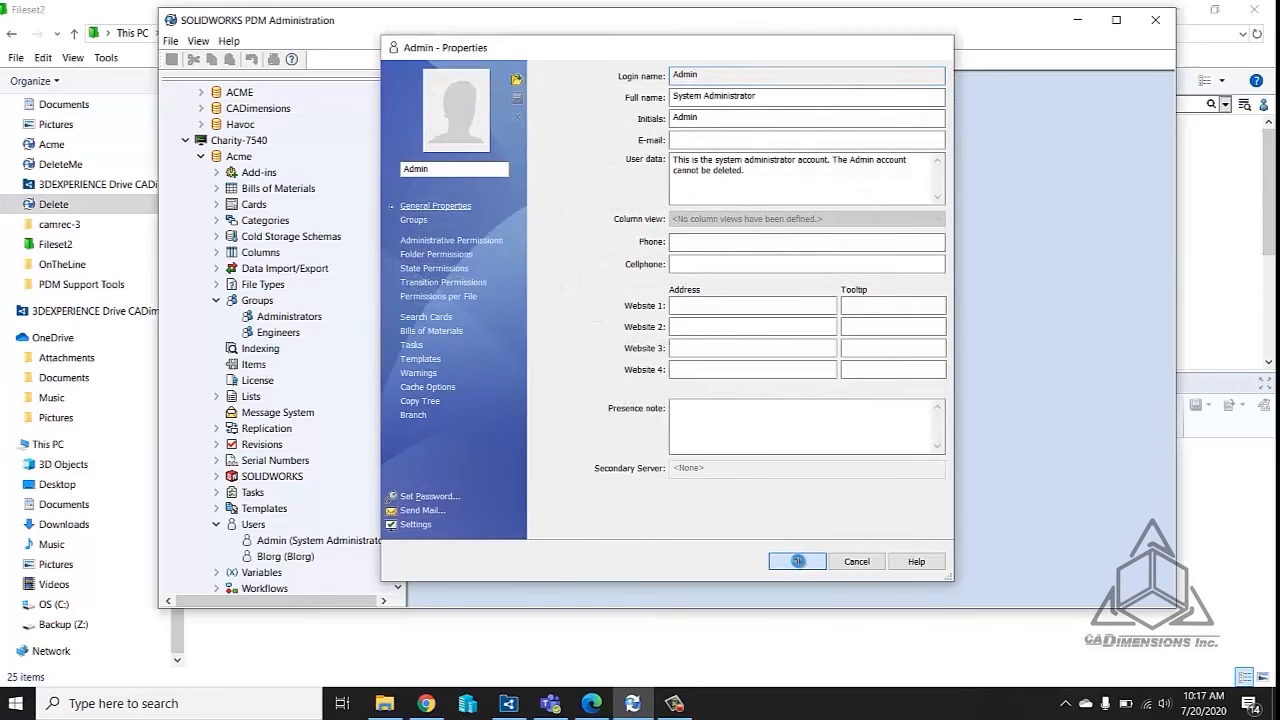
Step: Return to Fileset2, check which files Transition to Editing preselects for MMMBOPba duba dop08.SLDASM, and cancel the transition
left_click(690, 652)
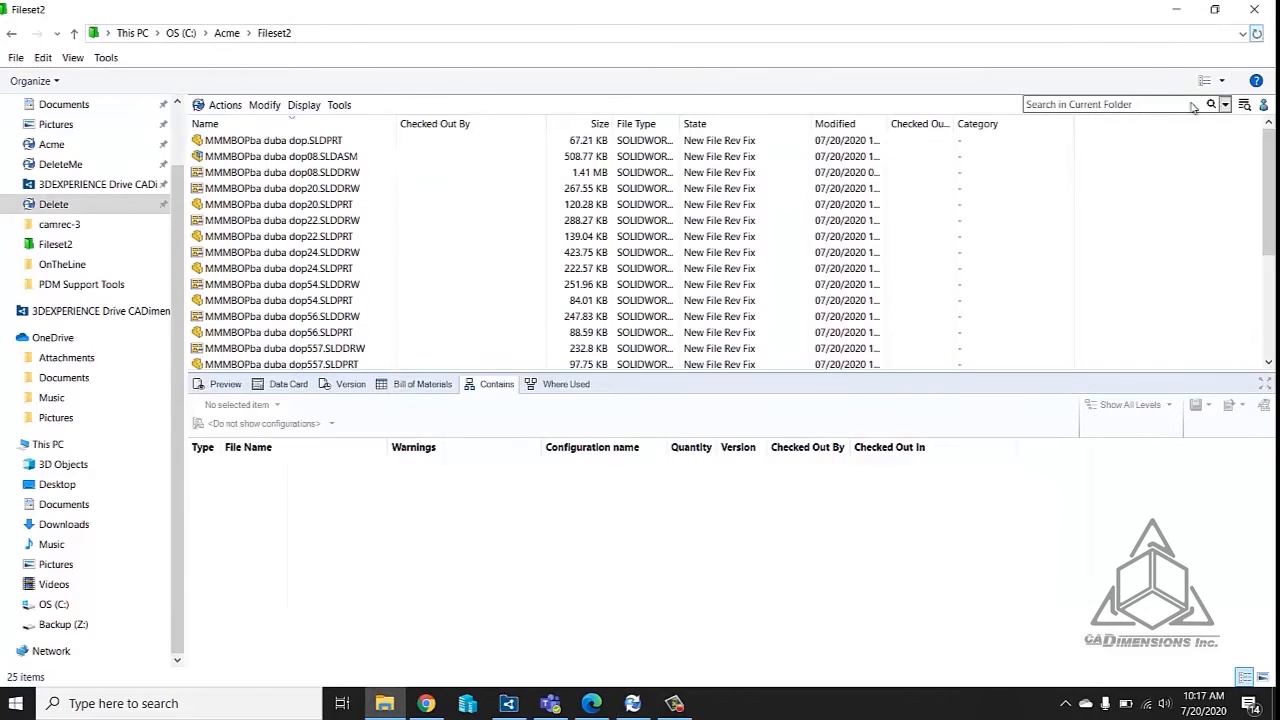
right_click(309, 158)
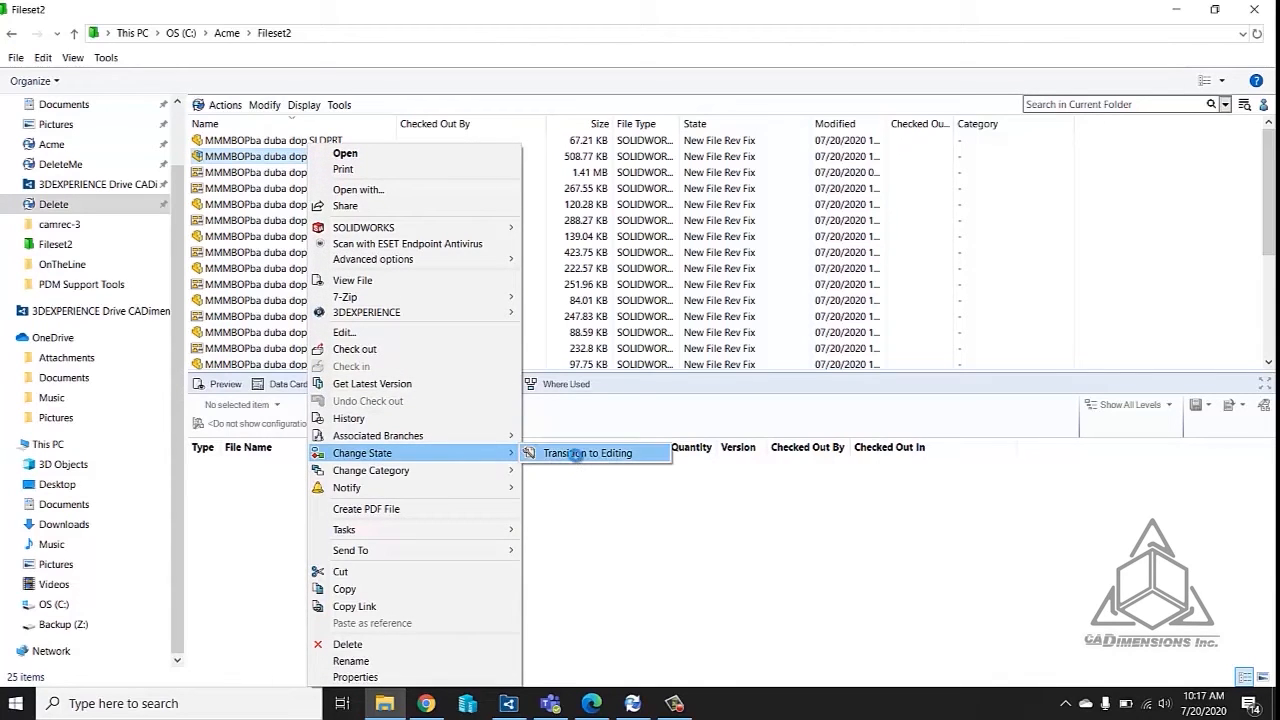
left_click(574, 453)
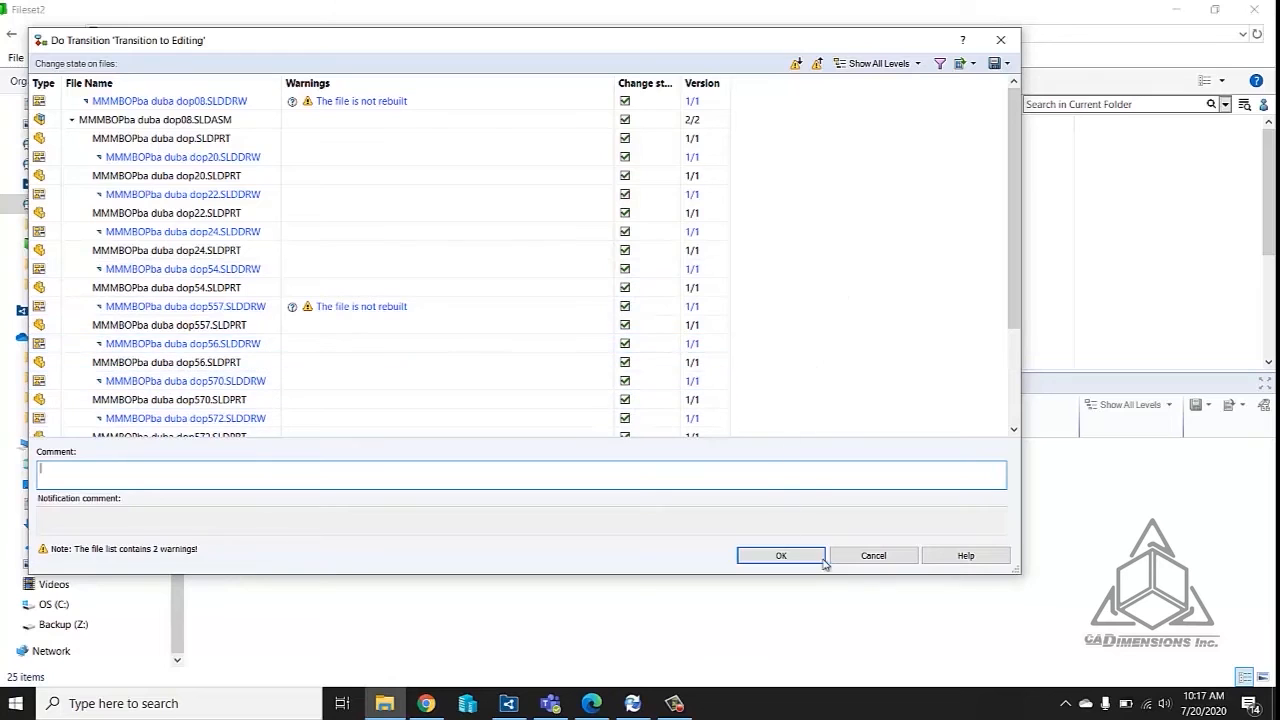
left_click(874, 556)
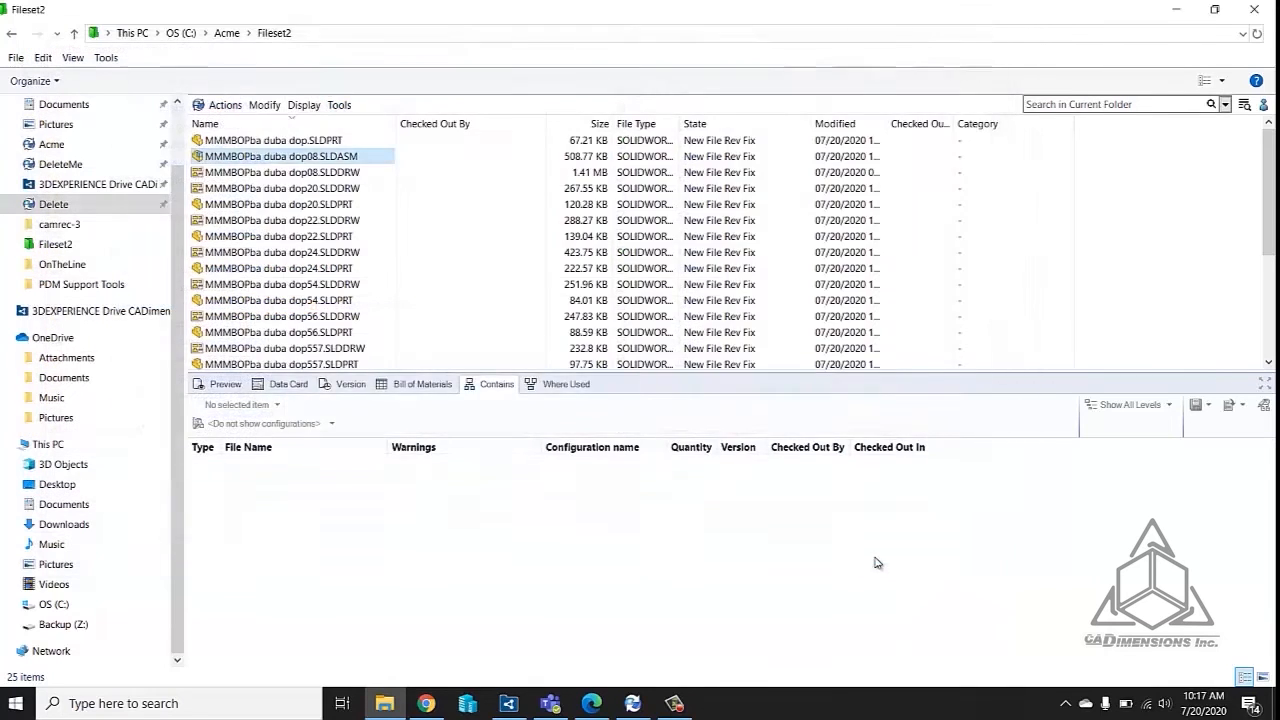
Step: Back in PDM Administration, disable "Select child references during state change" in the Admin user's Reference Dialog settings
left_click(630, 703)
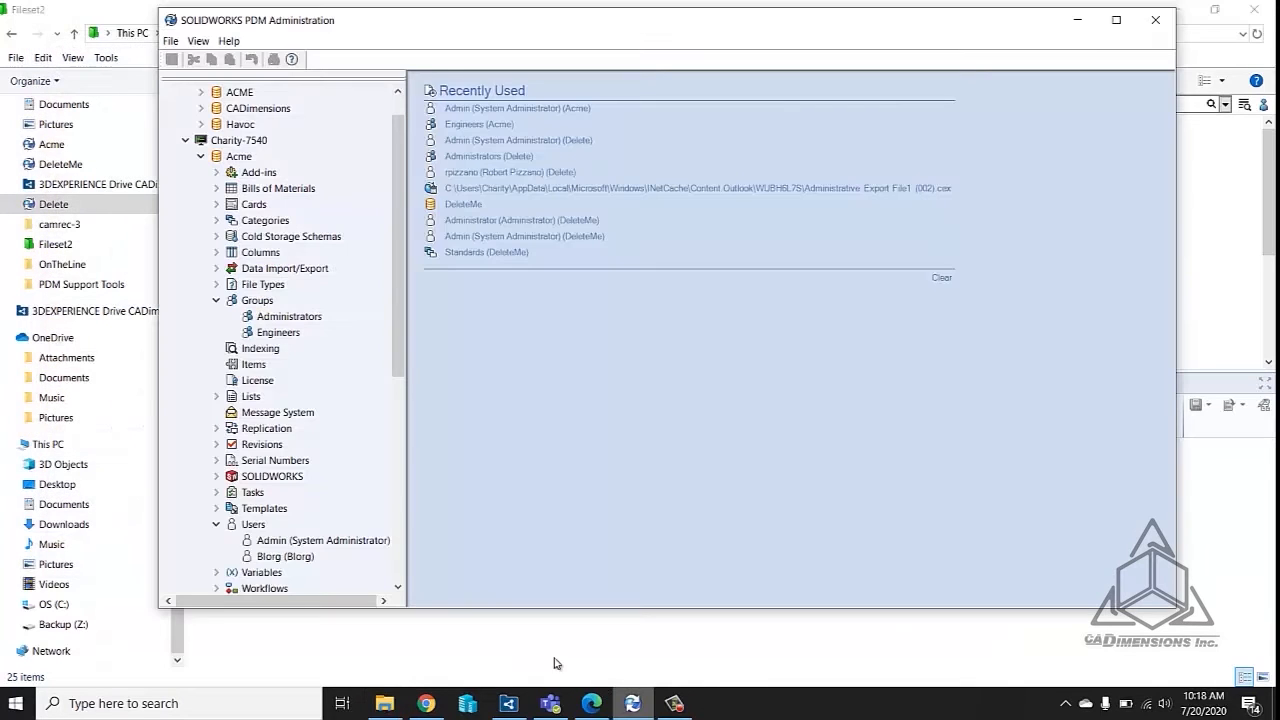
double_click(355, 545)
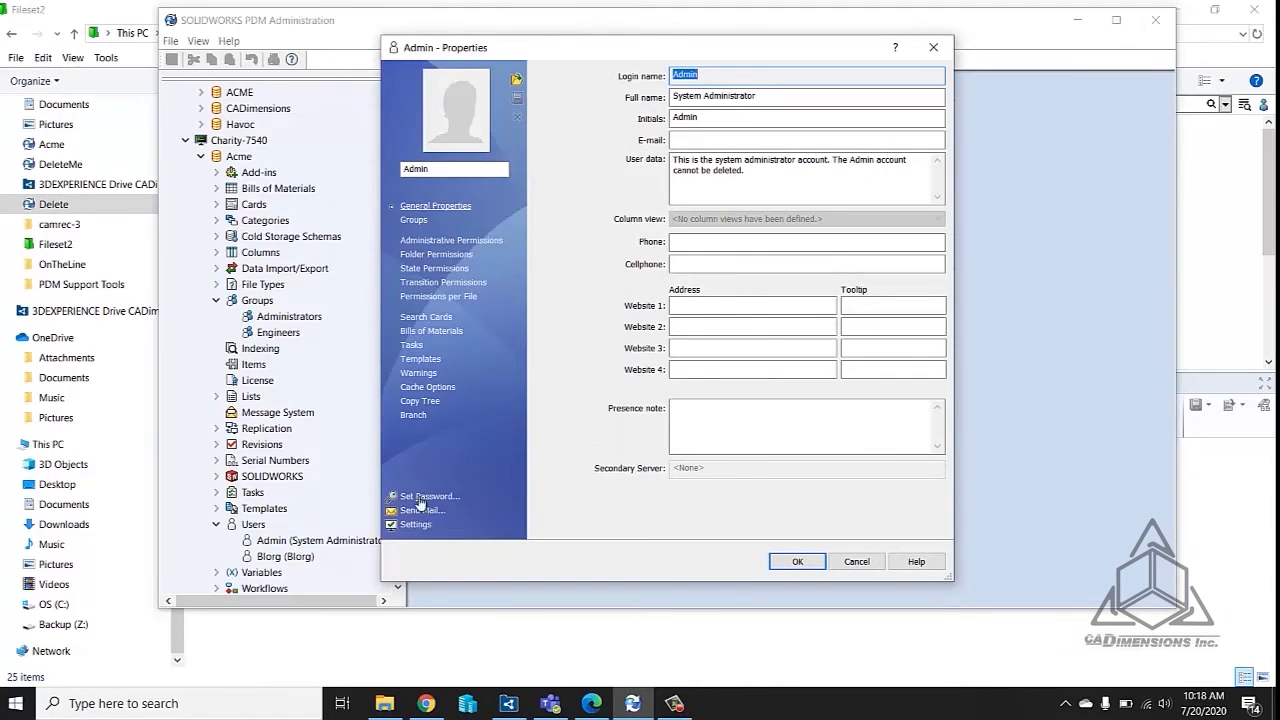
left_click(414, 524)
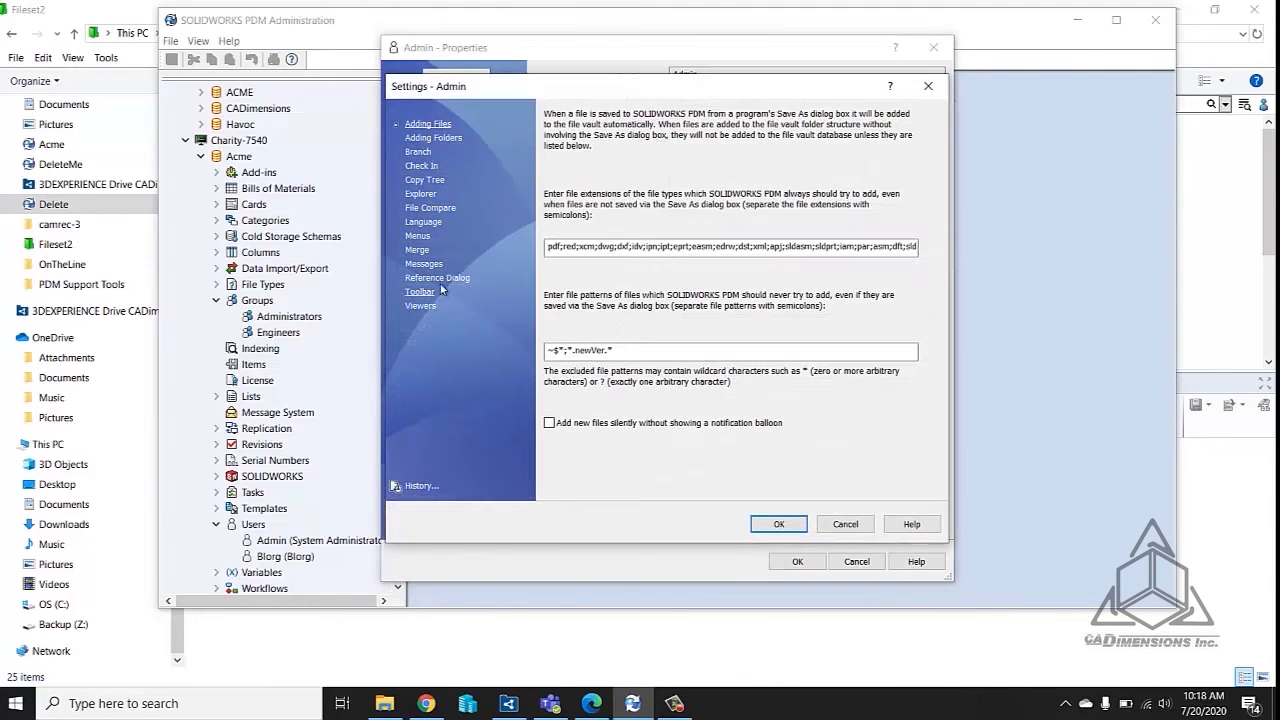
left_click(438, 278)
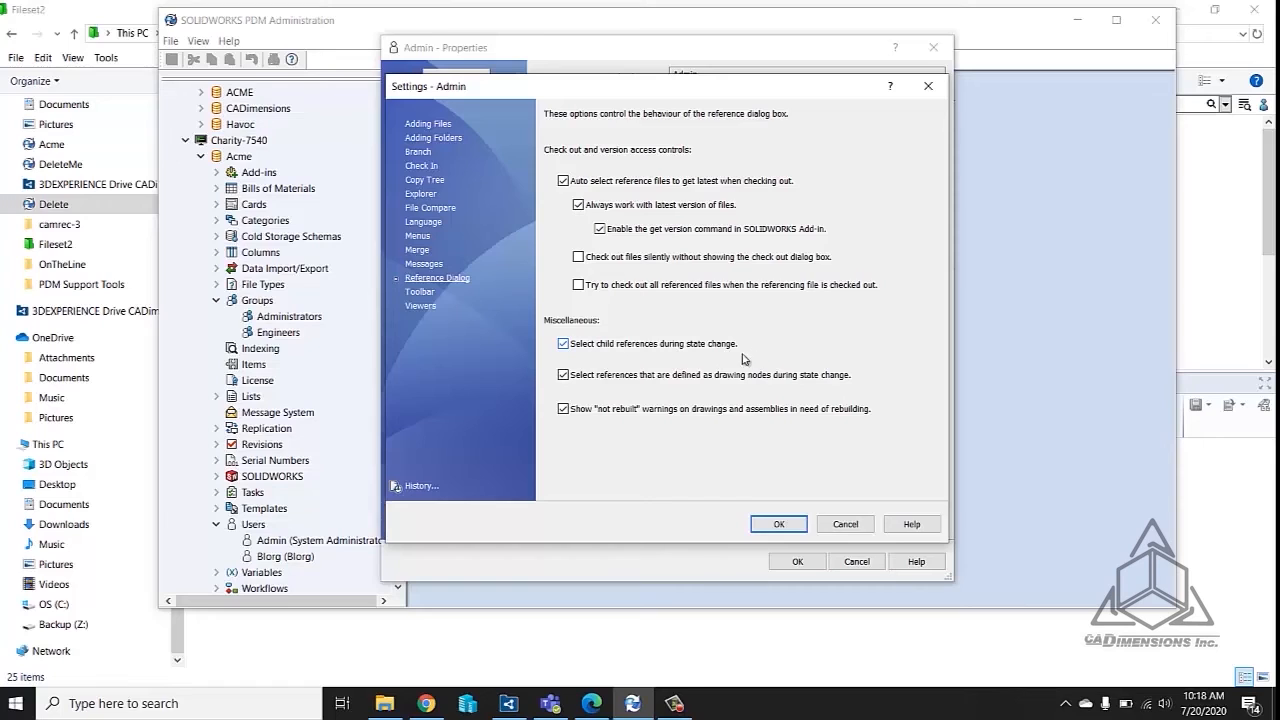
left_click(564, 344)
left_click(781, 525)
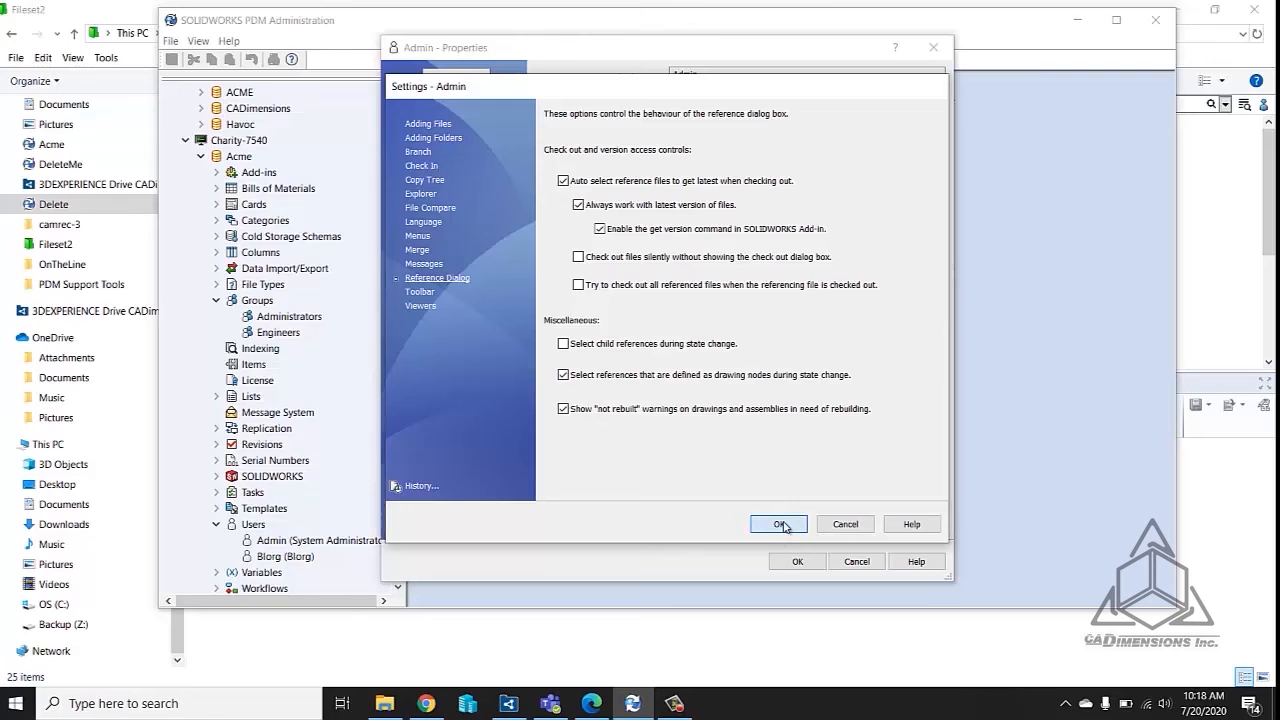
left_click(795, 561)
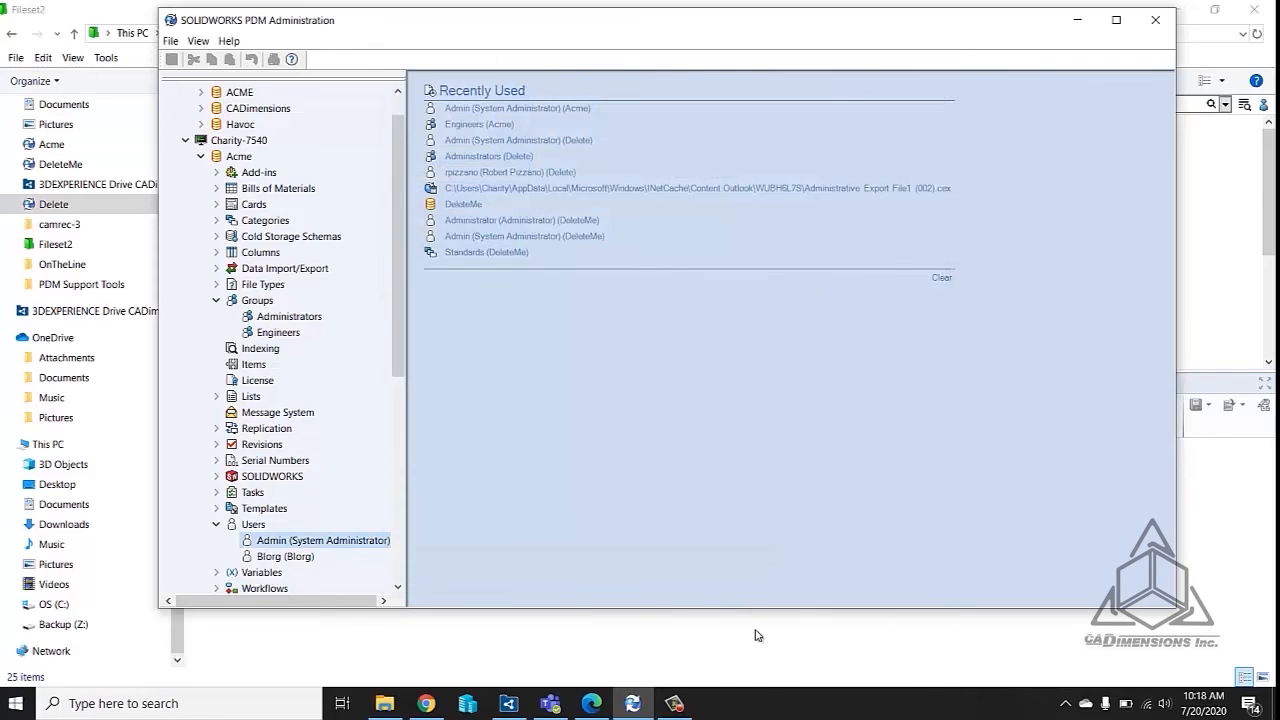
Step: Back in Fileset2, reopen Transition to Editing for MMMBOPba duba dop08.SLDASM, examine the preselected assembly and drawing entries, and cancel
left_click(757, 635)
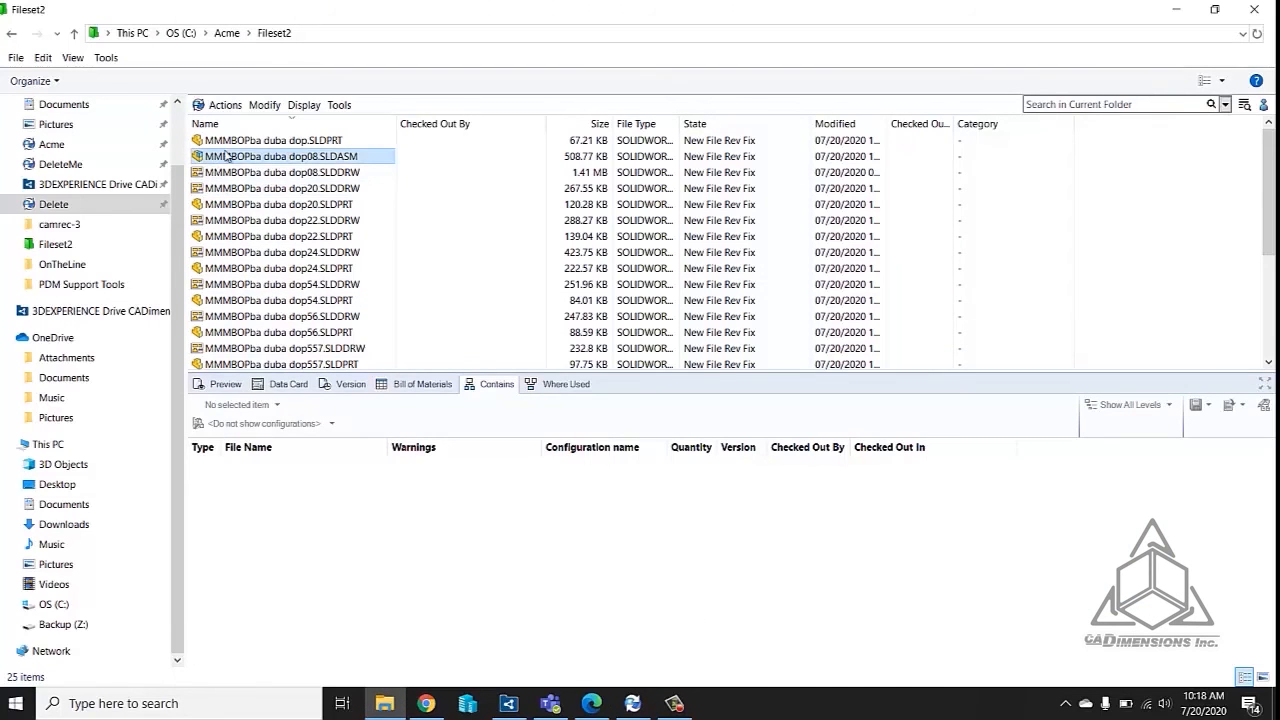
right_click(286, 157)
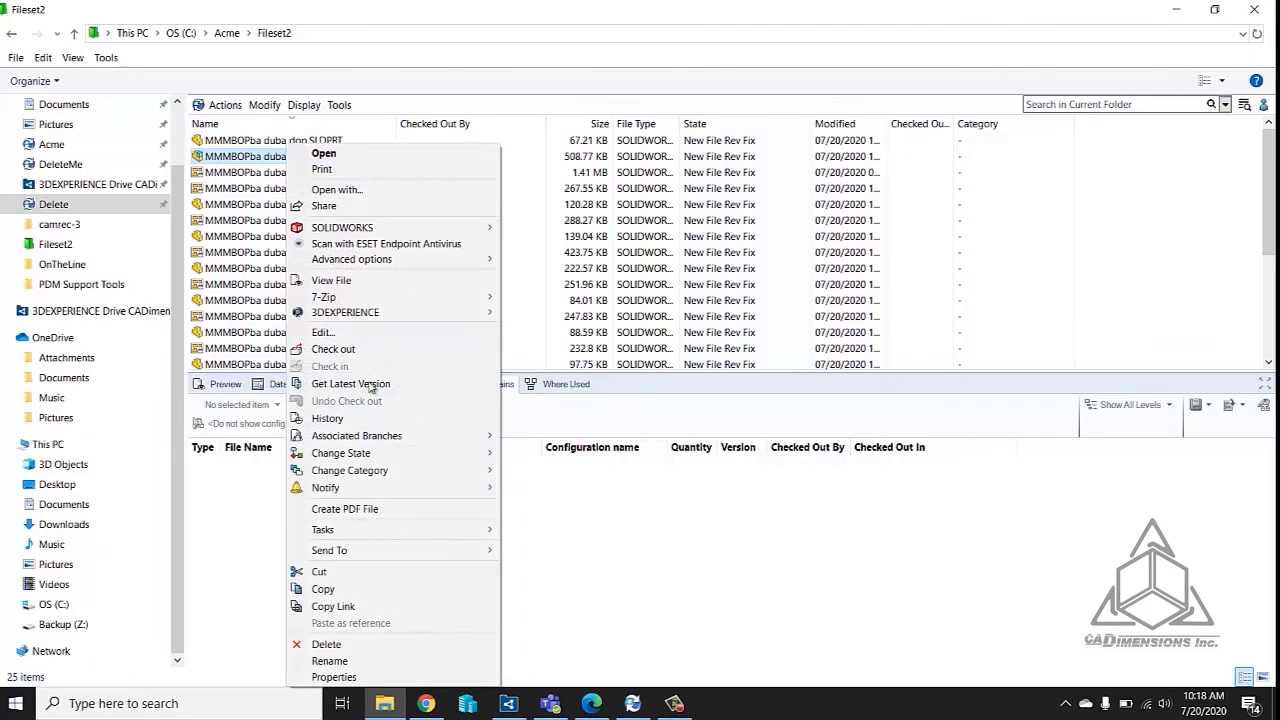
mouse_move(436, 456)
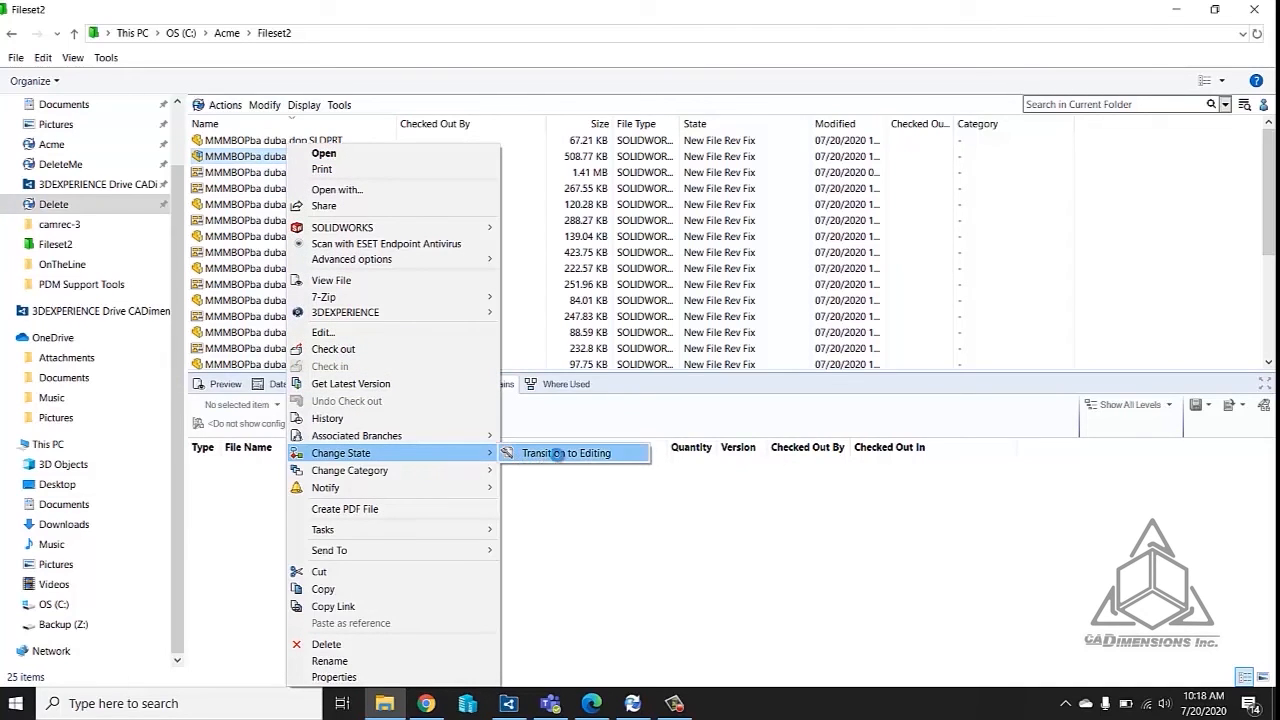
left_click(551, 452)
left_click(720, 160)
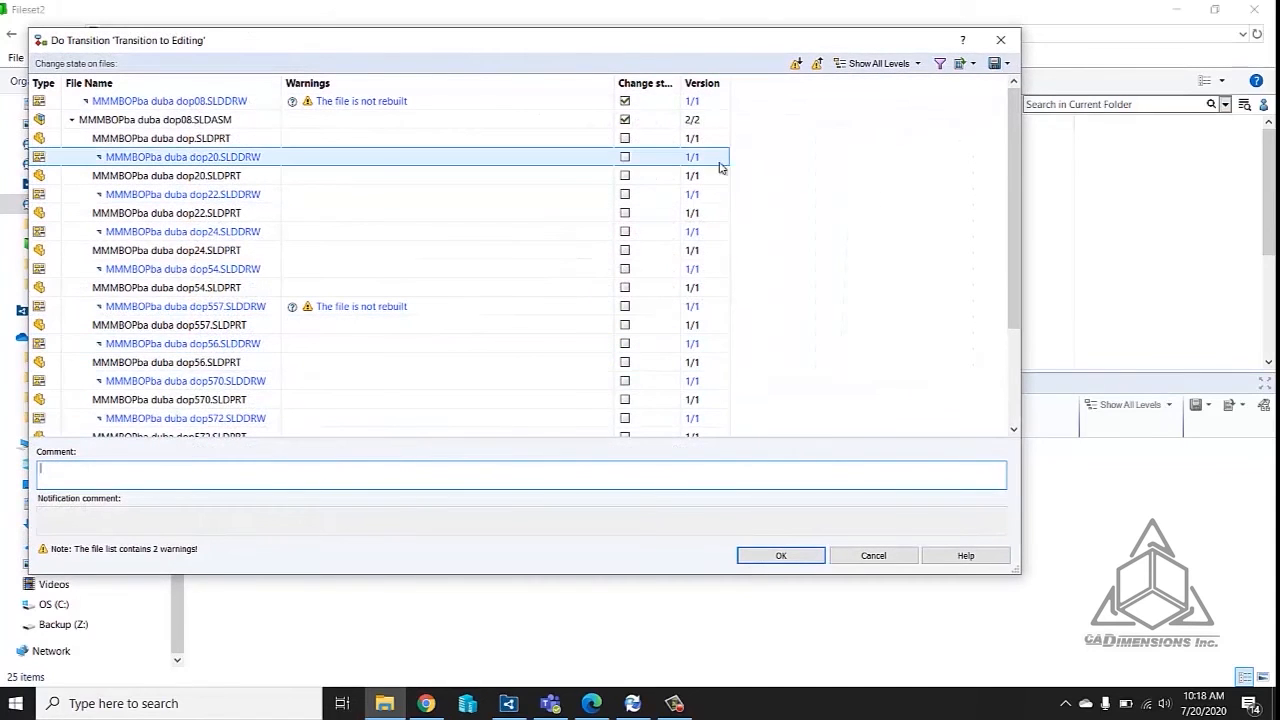
left_click(297, 124)
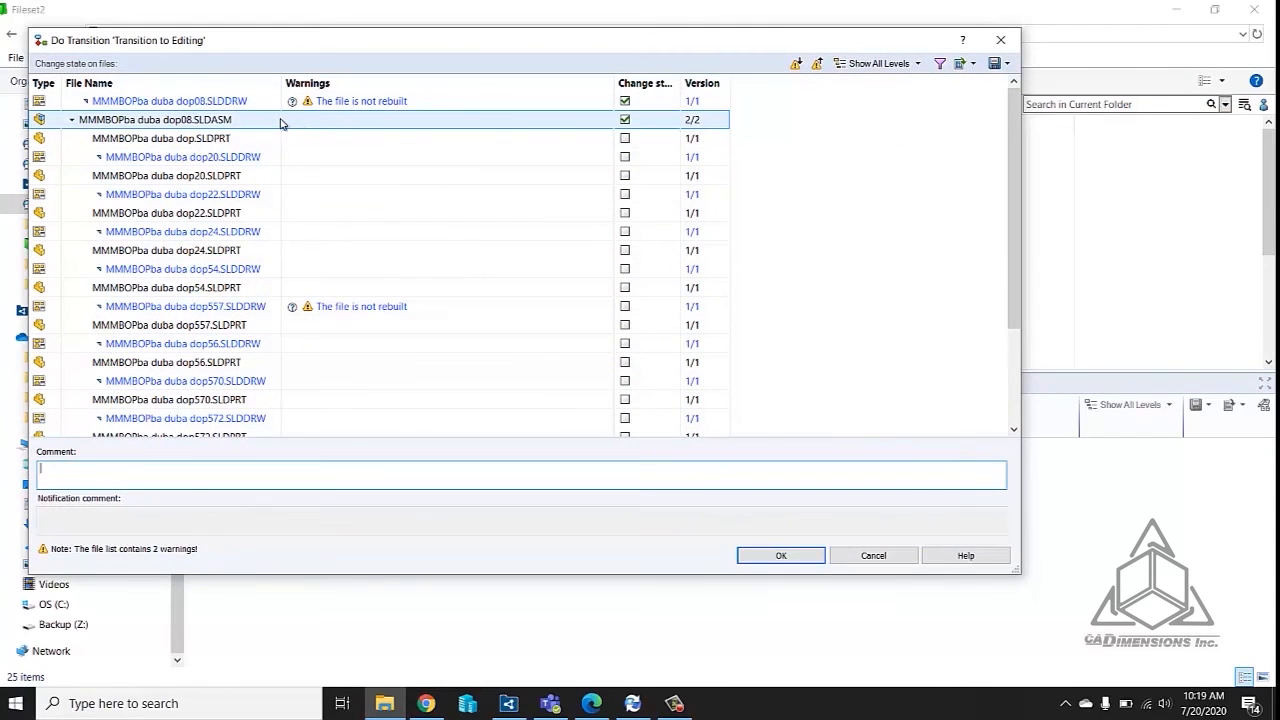
left_click(238, 103)
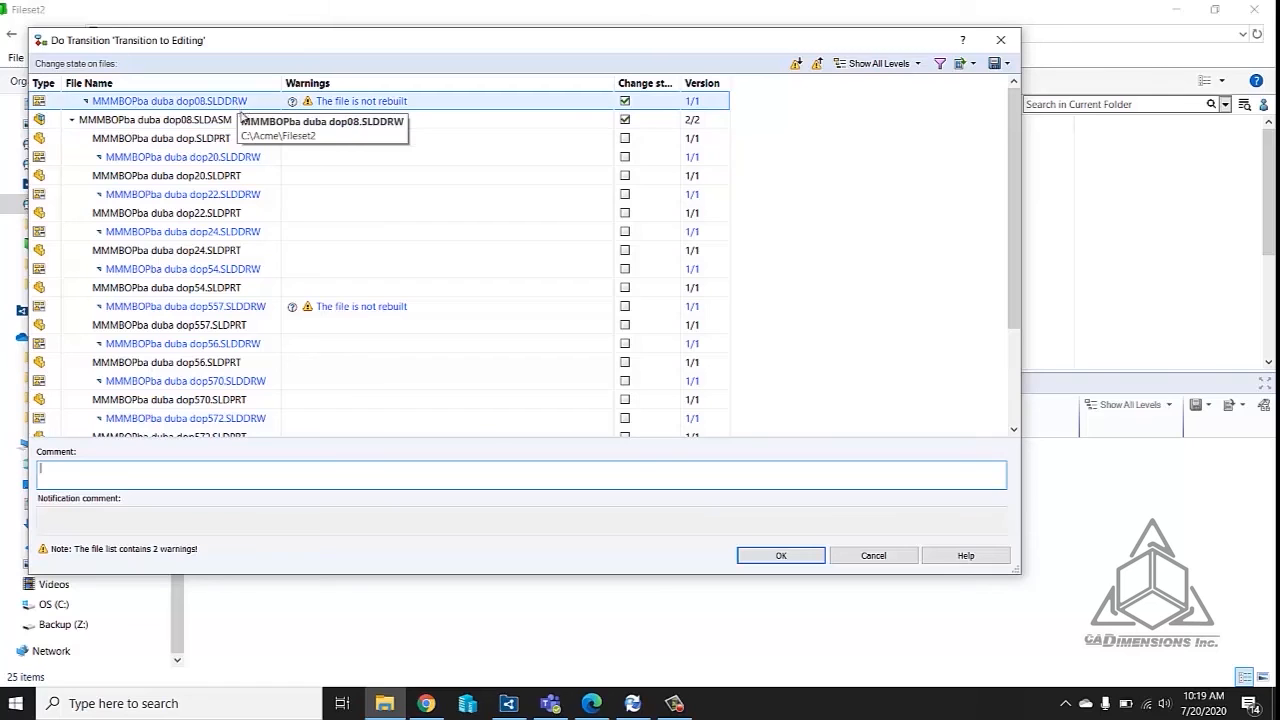
left_click(245, 121)
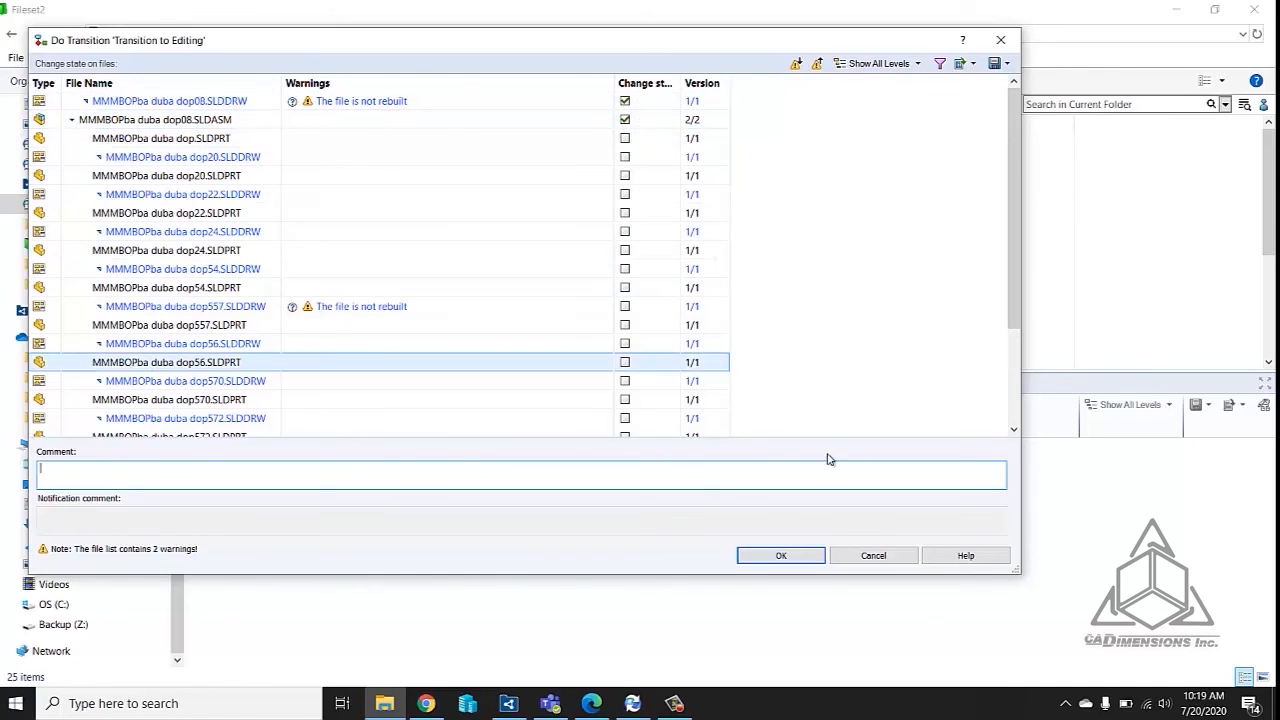
left_click(890, 559)
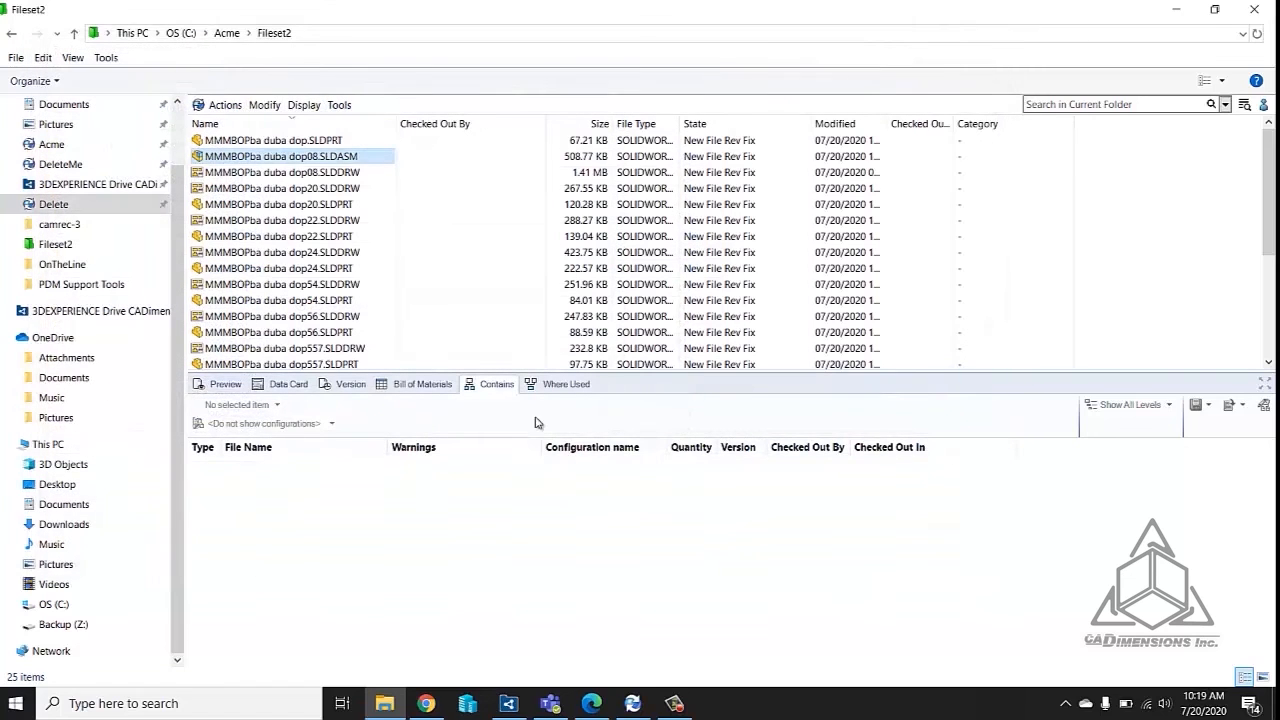